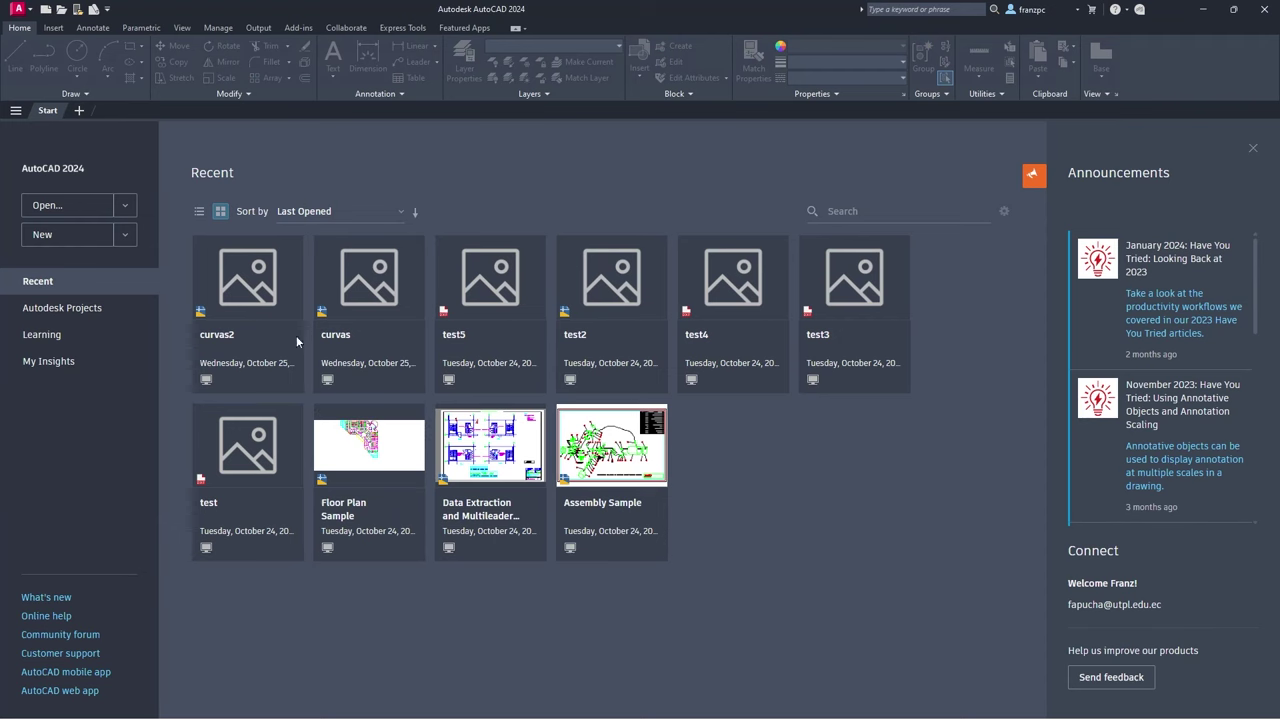
- Create a new blank drawing, Drawing1, from the AutoCAD Start page
{"action": "left_click", "coordinate": [58, 235]}
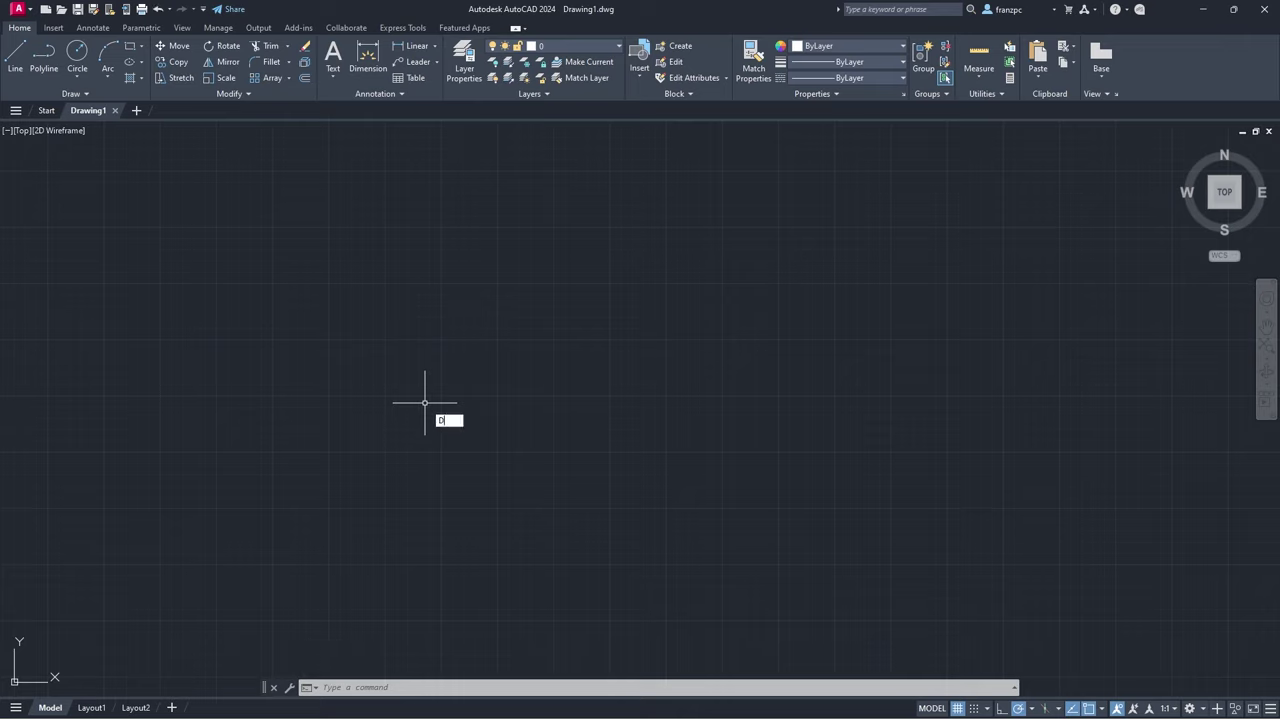
- With -DWGUNITS, set units to Meters (6), Decimal, precision 2, and answer Yes to scaling
{"action": "type", "text": "WU"}
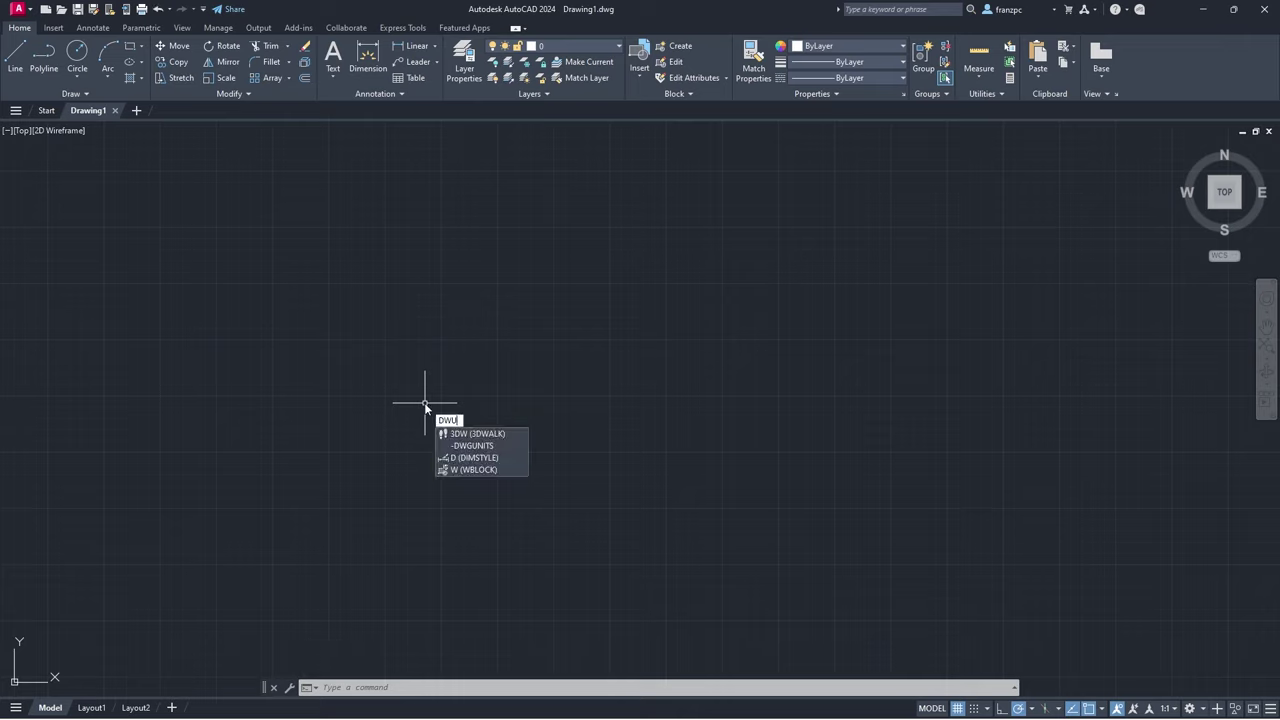
{"action": "left_click", "coordinate": [480, 446]}
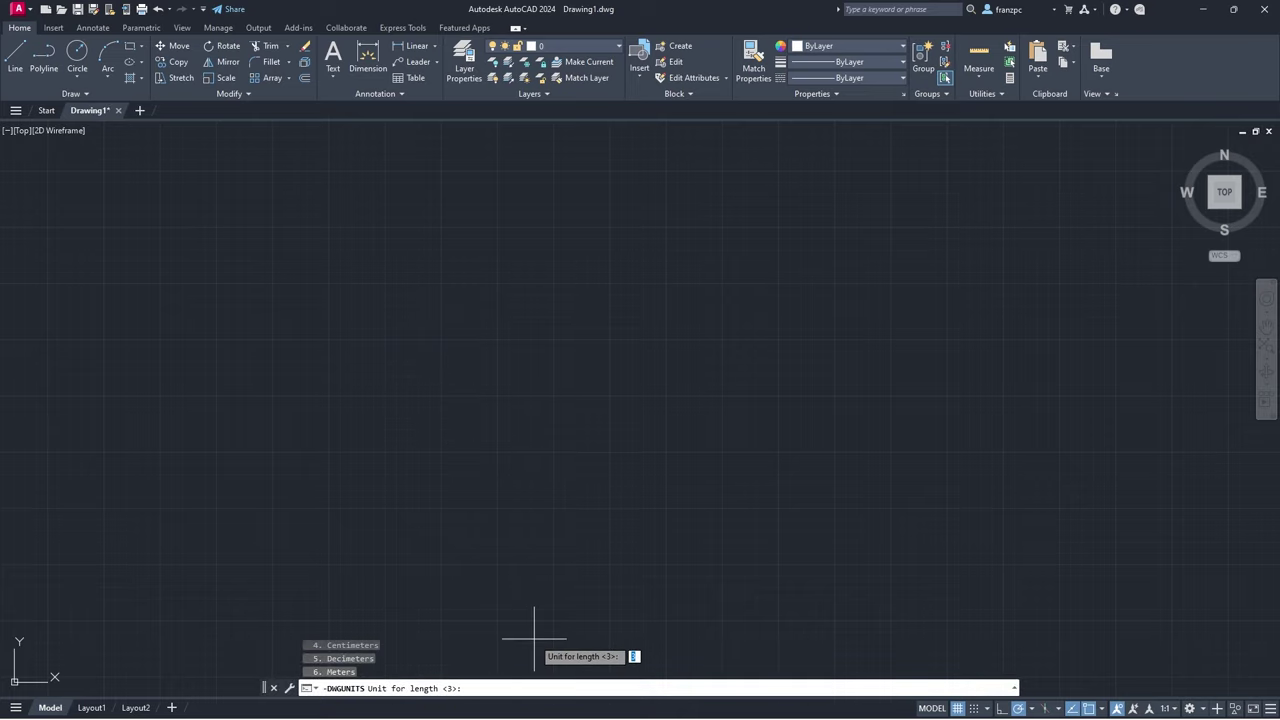
{"action": "type", "text": "6"}
{"action": "key", "text": "Return"}
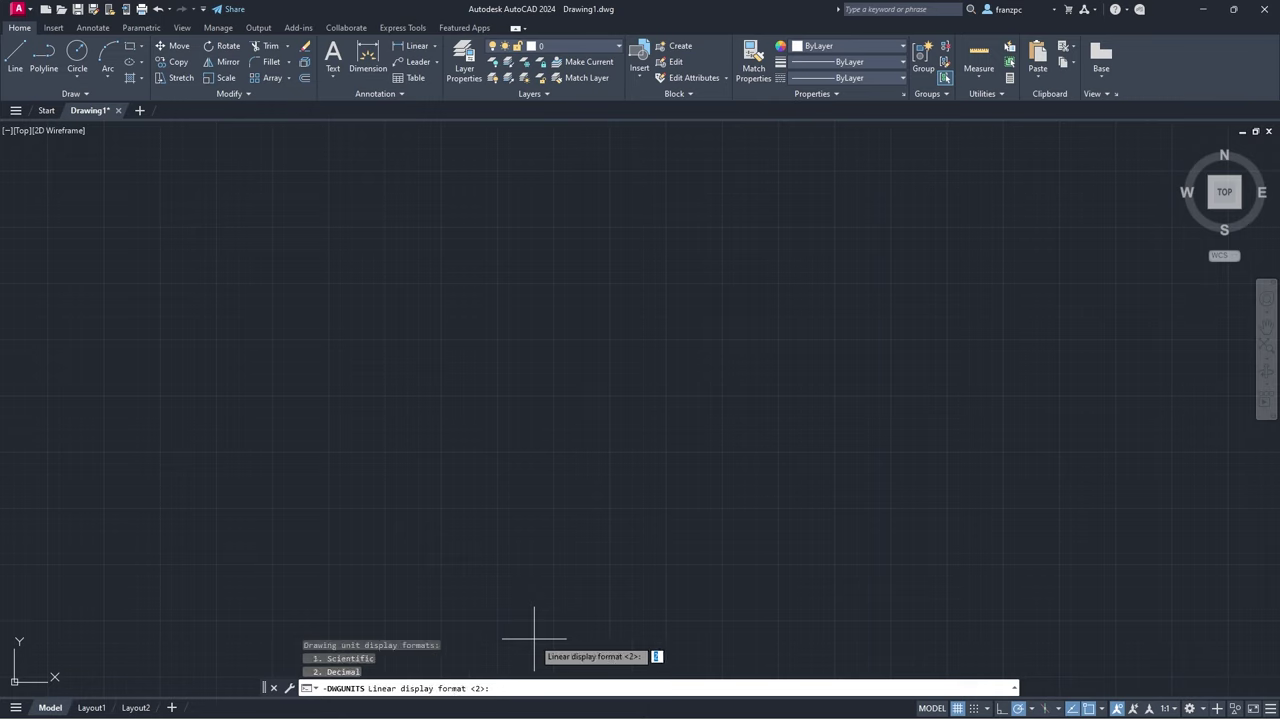
{"action": "key", "text": "Return"}
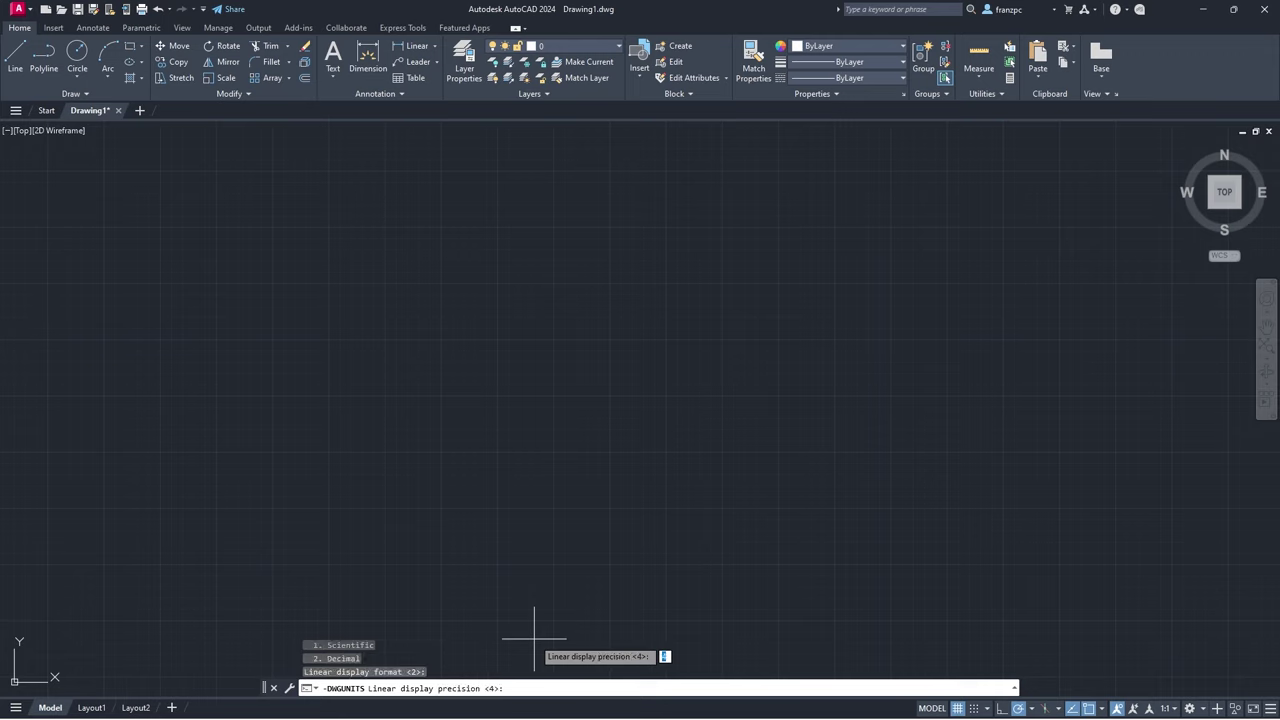
{"action": "type", "text": "2"}
{"action": "key", "text": "Return"}
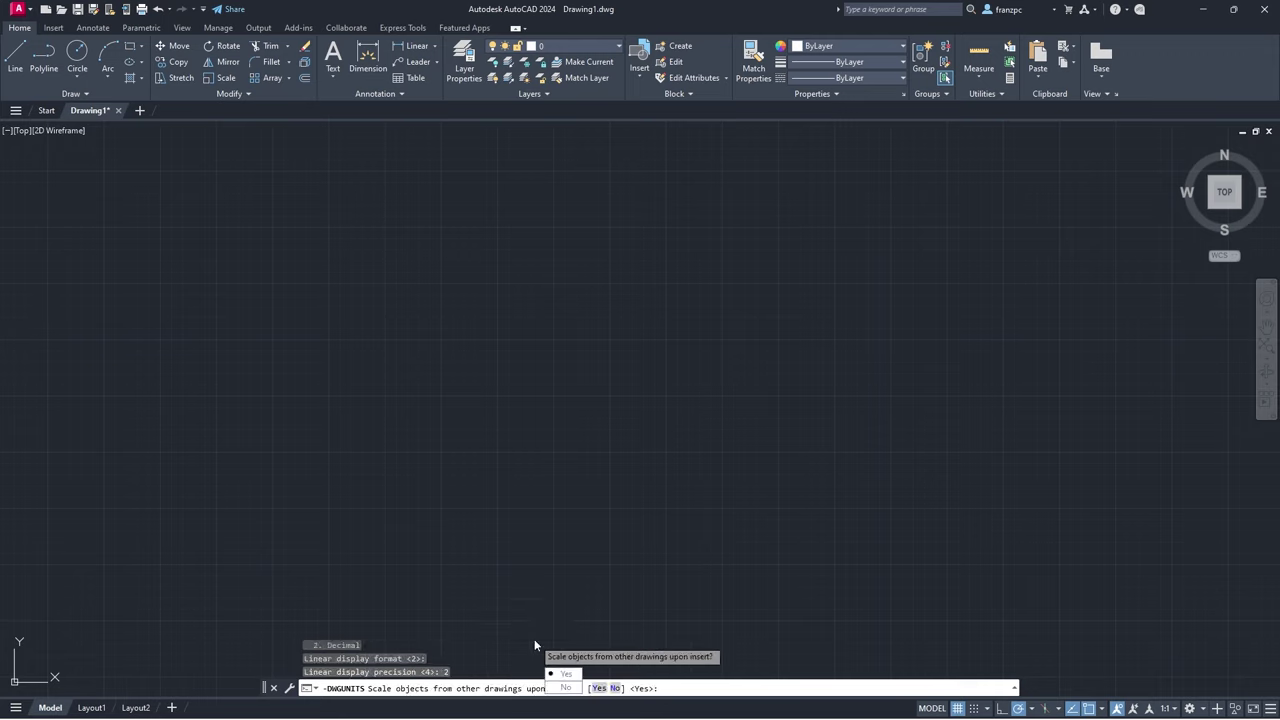
{"action": "type", "text": "y"}
{"action": "key", "text": "Return"}
{"action": "key", "text": "Return"}
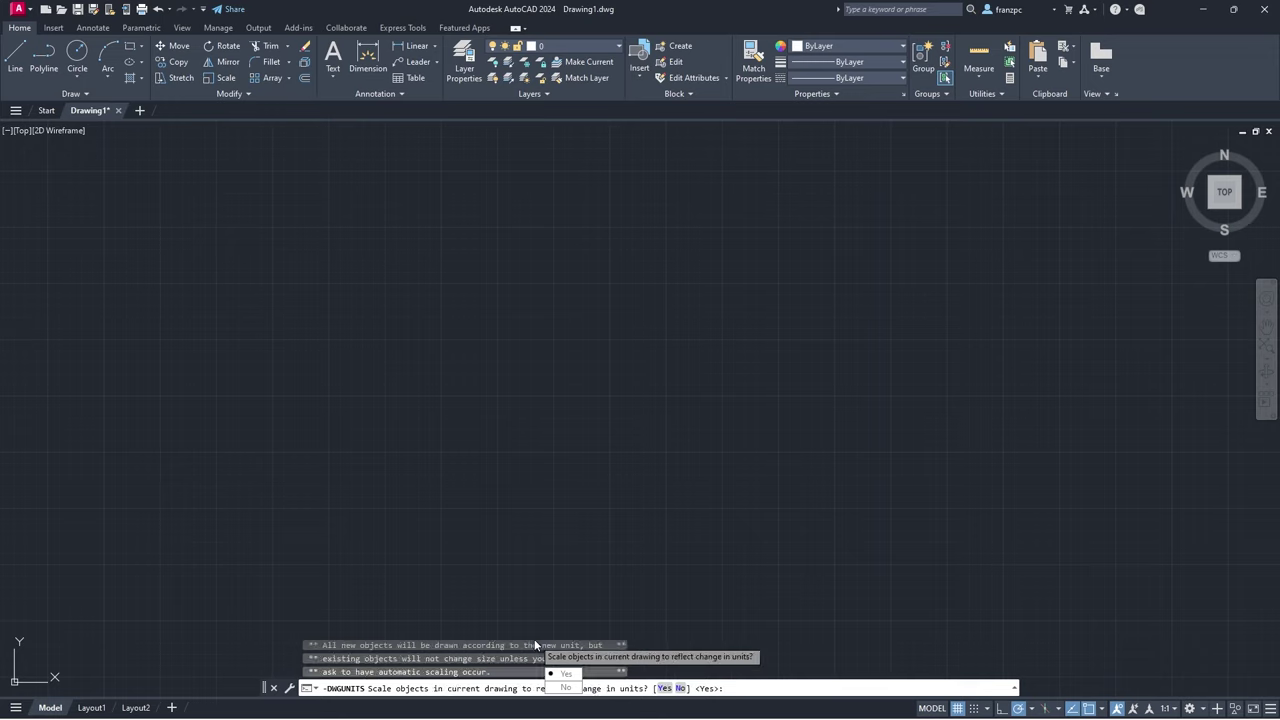
{"action": "type", "text": "y"}
{"action": "key", "text": "Return"}
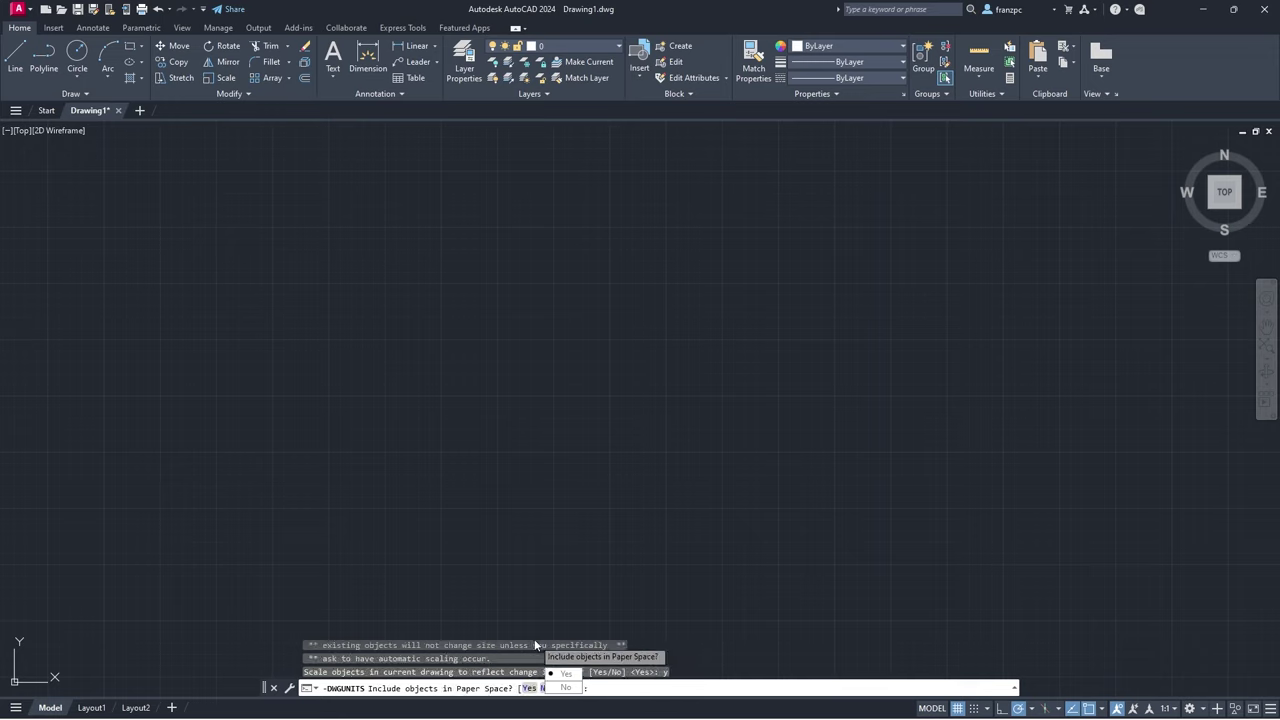
{"action": "key", "text": "Return"}
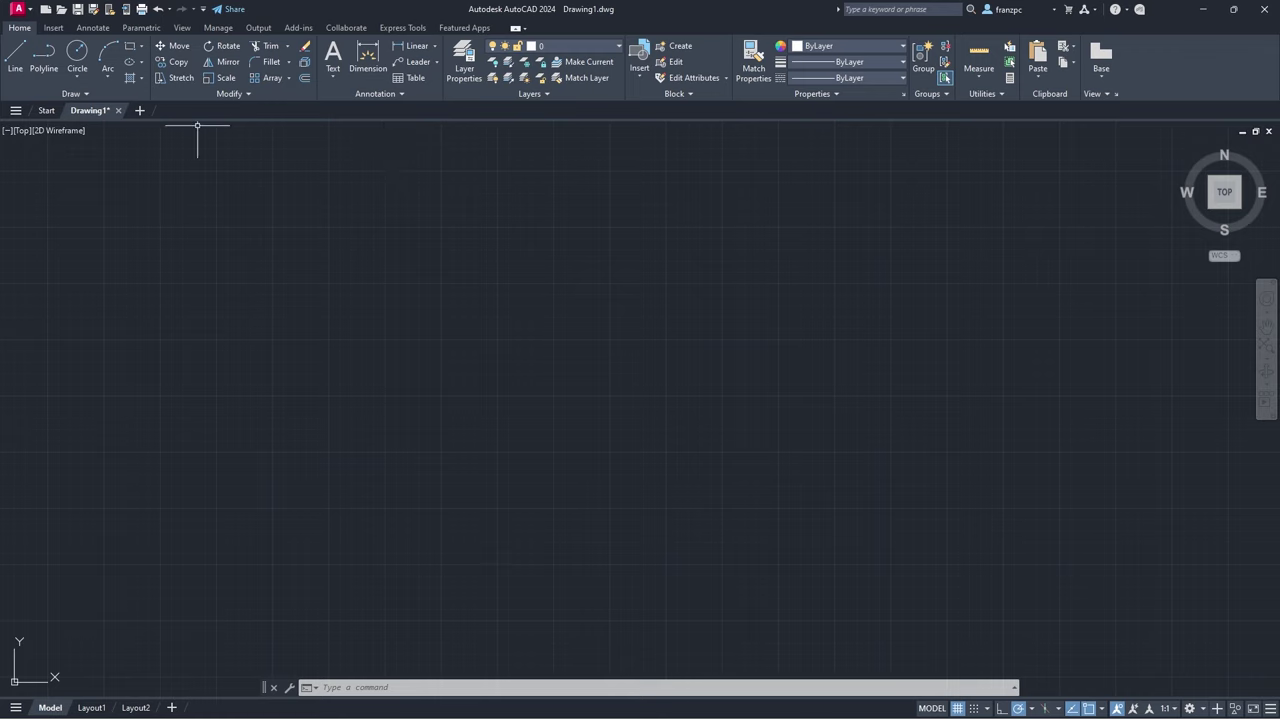
- Set the geographic location from a map and accept the use of online map data
{"action": "left_click", "coordinate": [53, 28]}
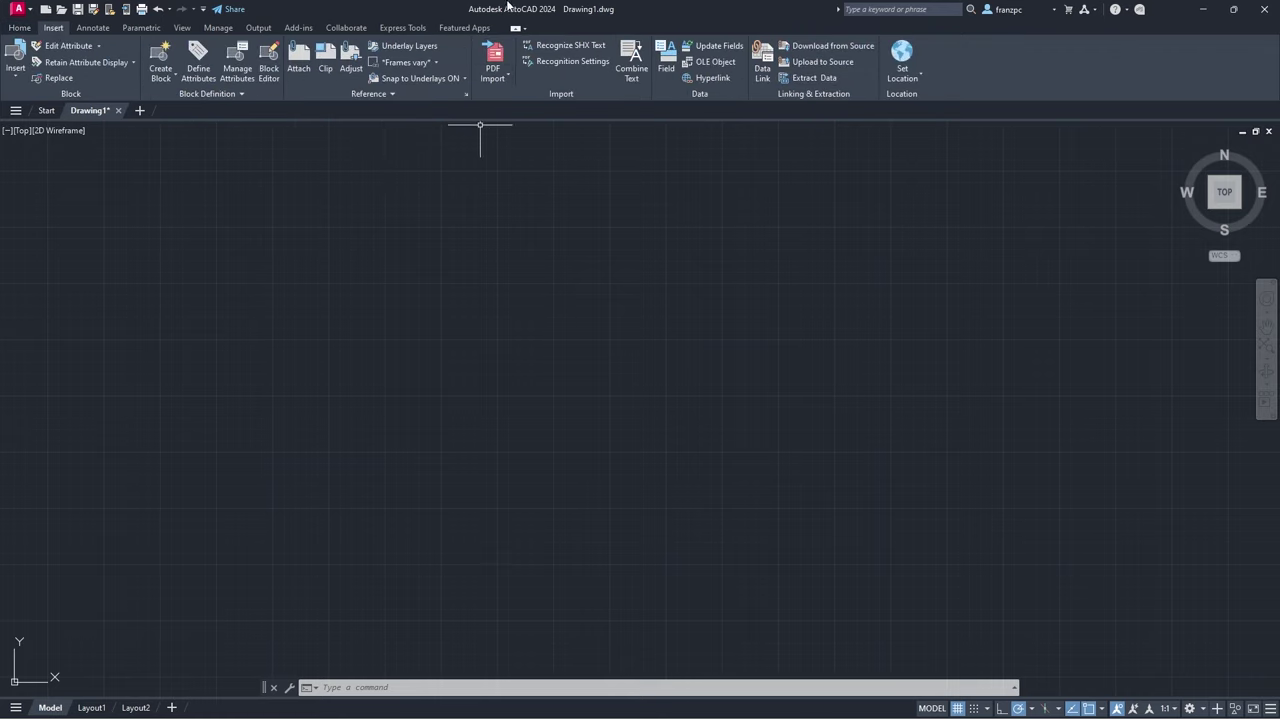
{"action": "left_click", "coordinate": [902, 74]}
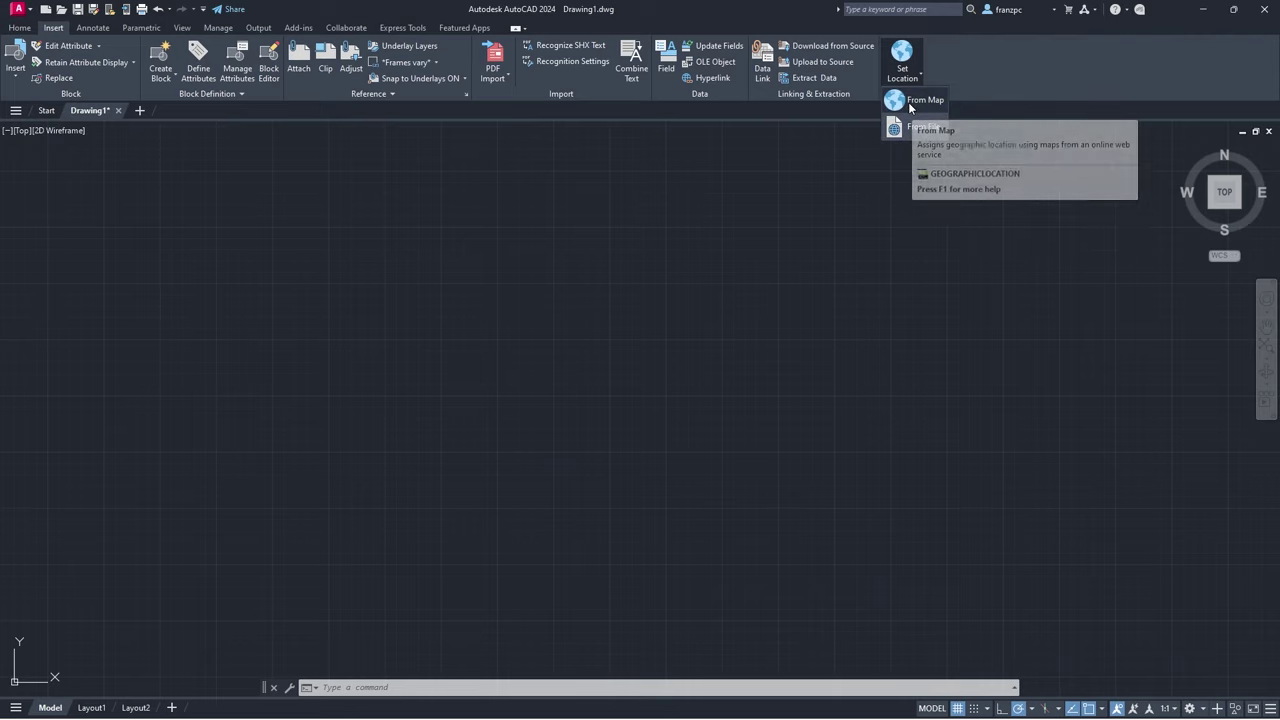
{"action": "left_click", "coordinate": [908, 102]}
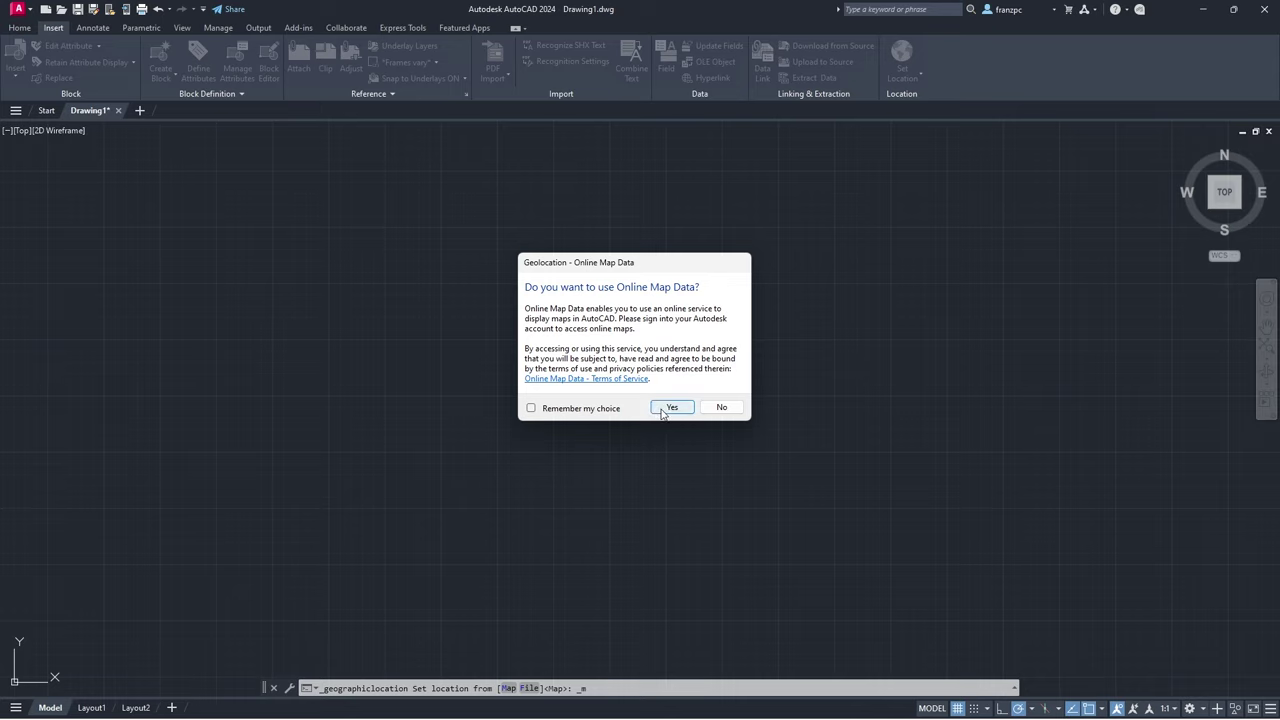
{"action": "left_click", "coordinate": [664, 410]}
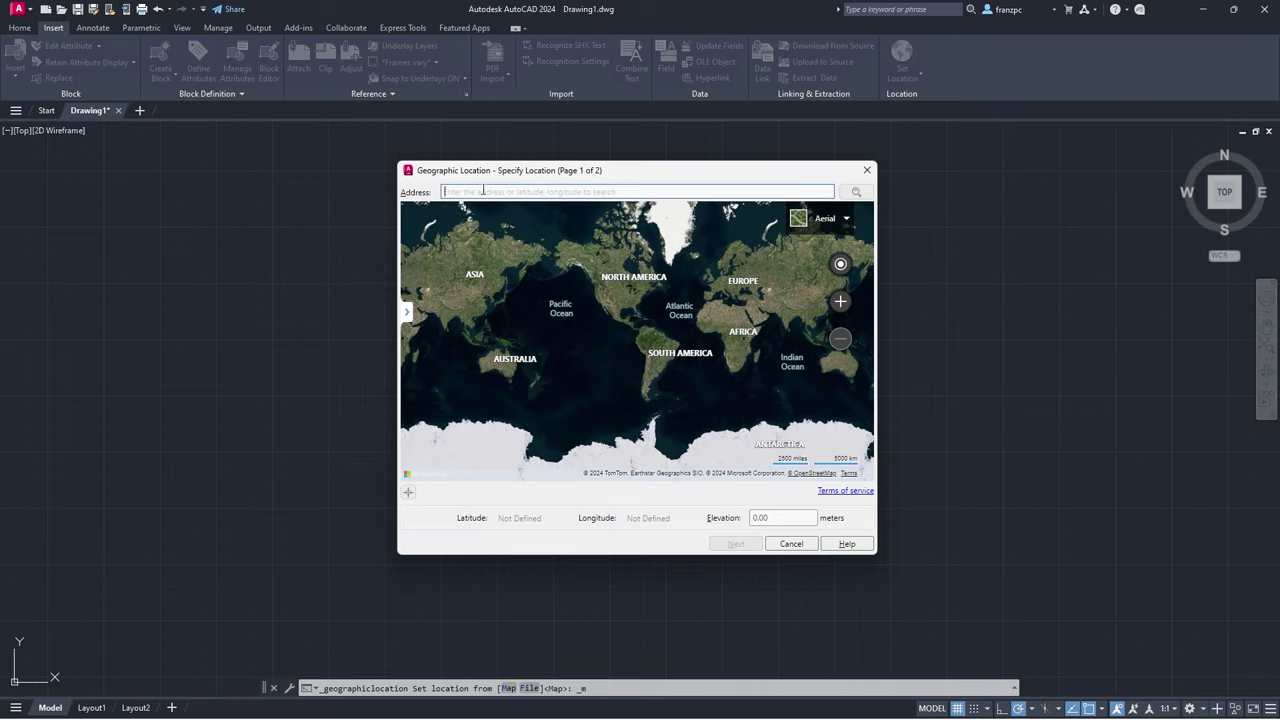
- Search for Loja and drop the marker in Loja, Ecuador (latitude -4, longitude -79.2)
{"action": "type", "text": "loja"}
{"action": "key", "text": "Return"}
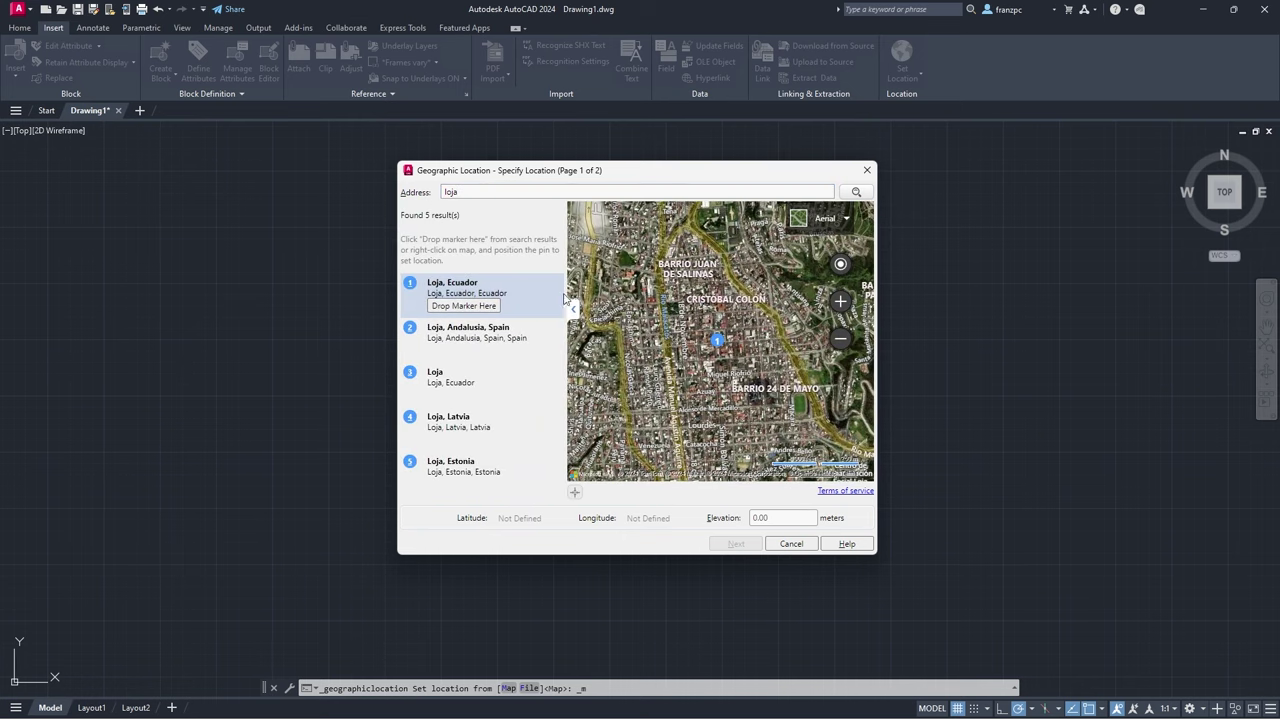
{"action": "left_click", "coordinate": [476, 312]}
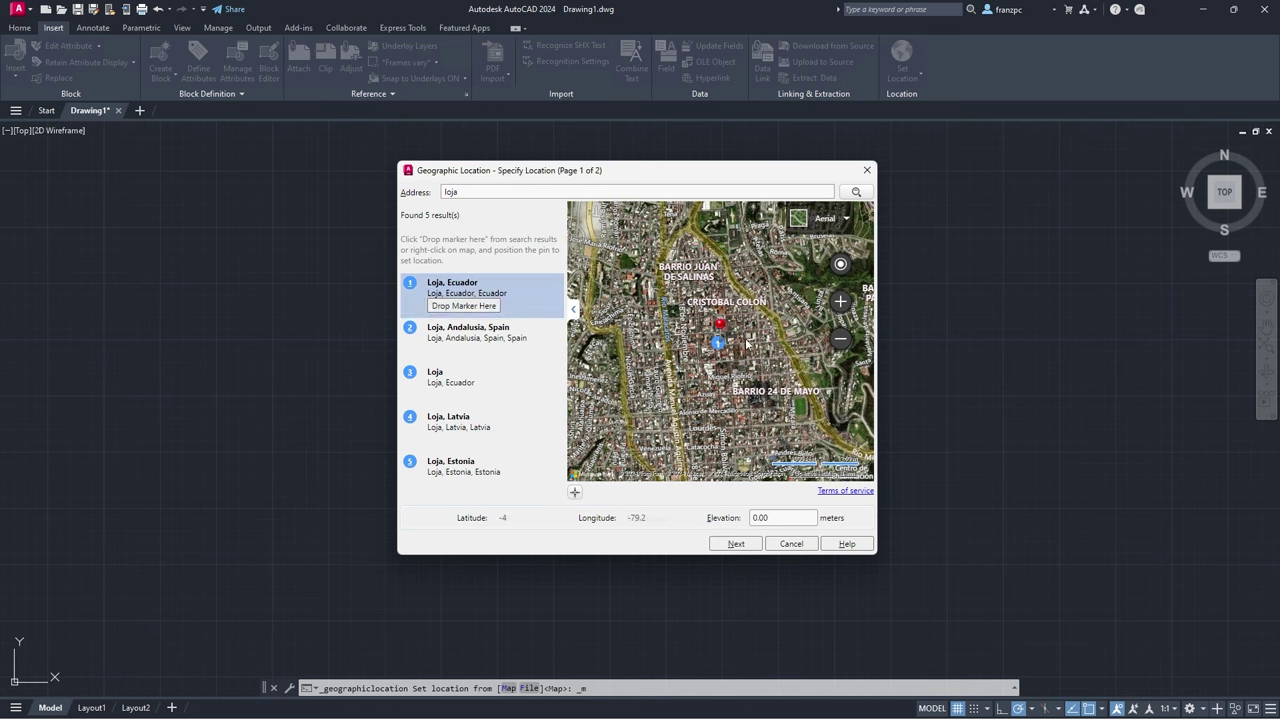
{"action": "mouse_move", "coordinate": [723, 330]}
{"action": "left_mouse_down"}
{"action": "mouse_move", "coordinate": [690, 294]}
{"action": "mouse_move", "coordinate": [802, 411]}
{"action": "left_mouse_up"}
{"action": "left_click", "coordinate": [728, 550]}
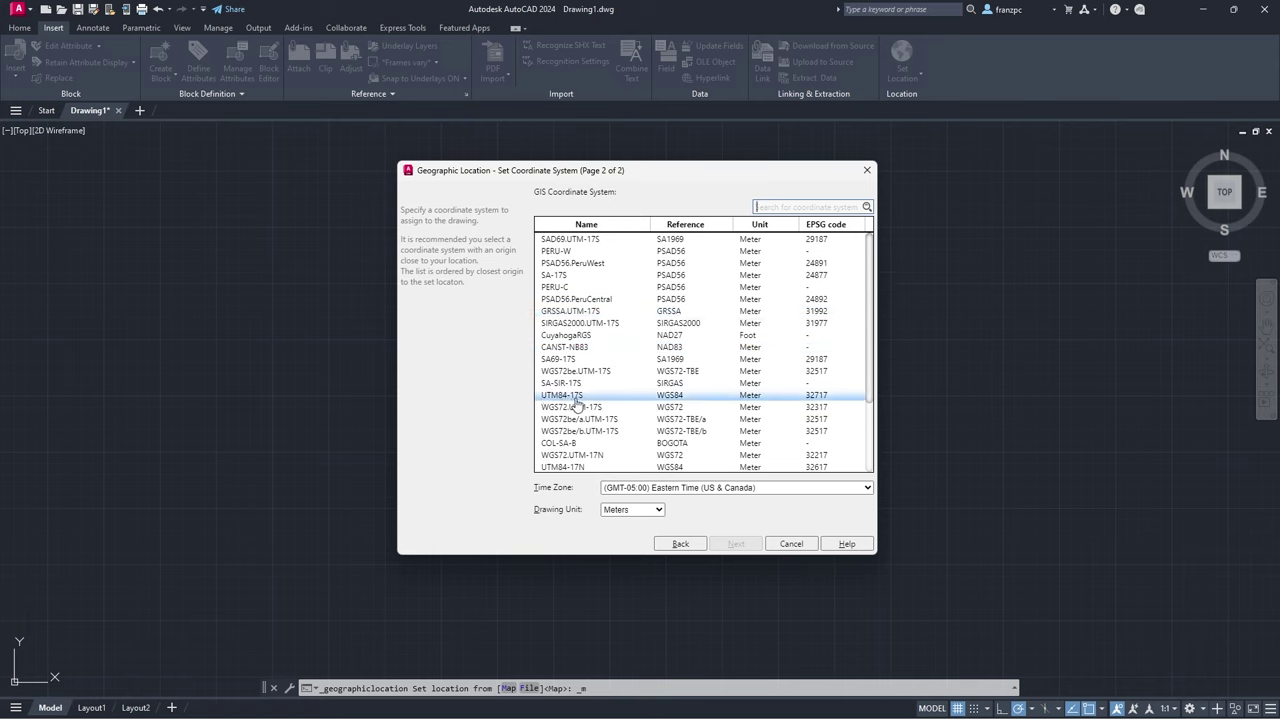
- Assign the UTM84-17S coordinate system and the (GMT-05:00) Bogota, Lima, Quito time zone
{"action": "left_click", "coordinate": [679, 397]}
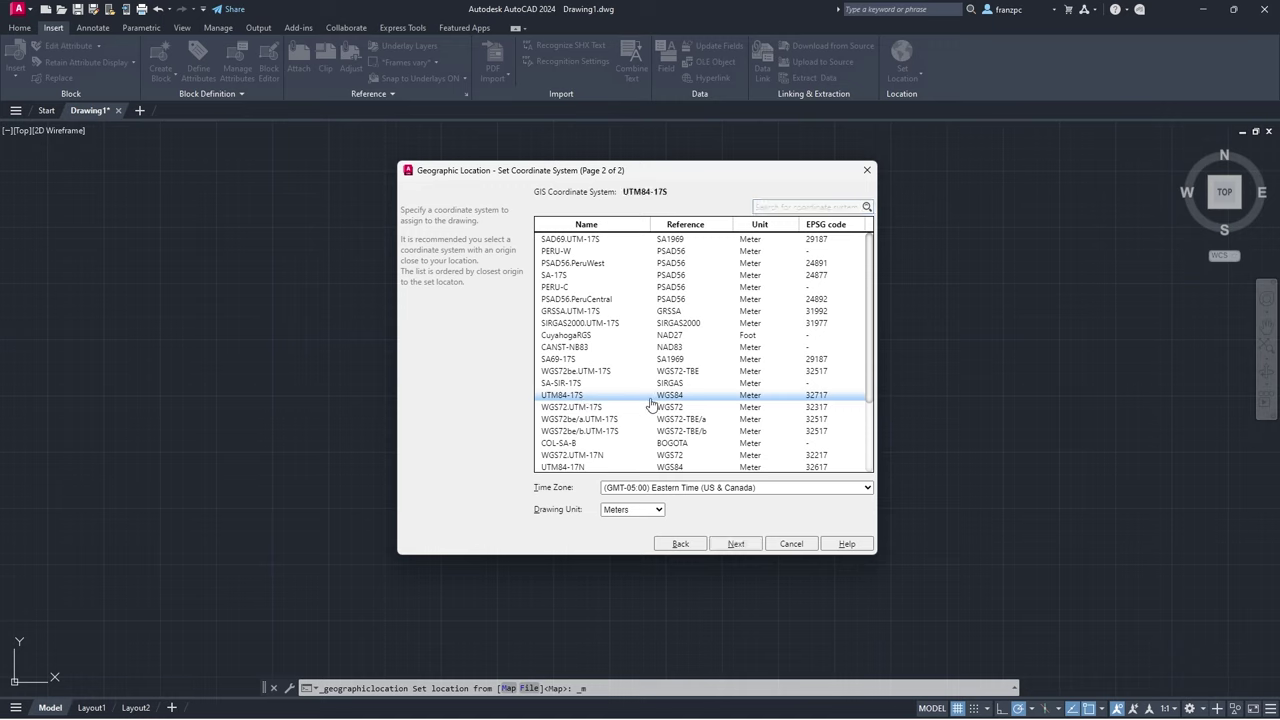
{"action": "left_click", "coordinate": [727, 488]}
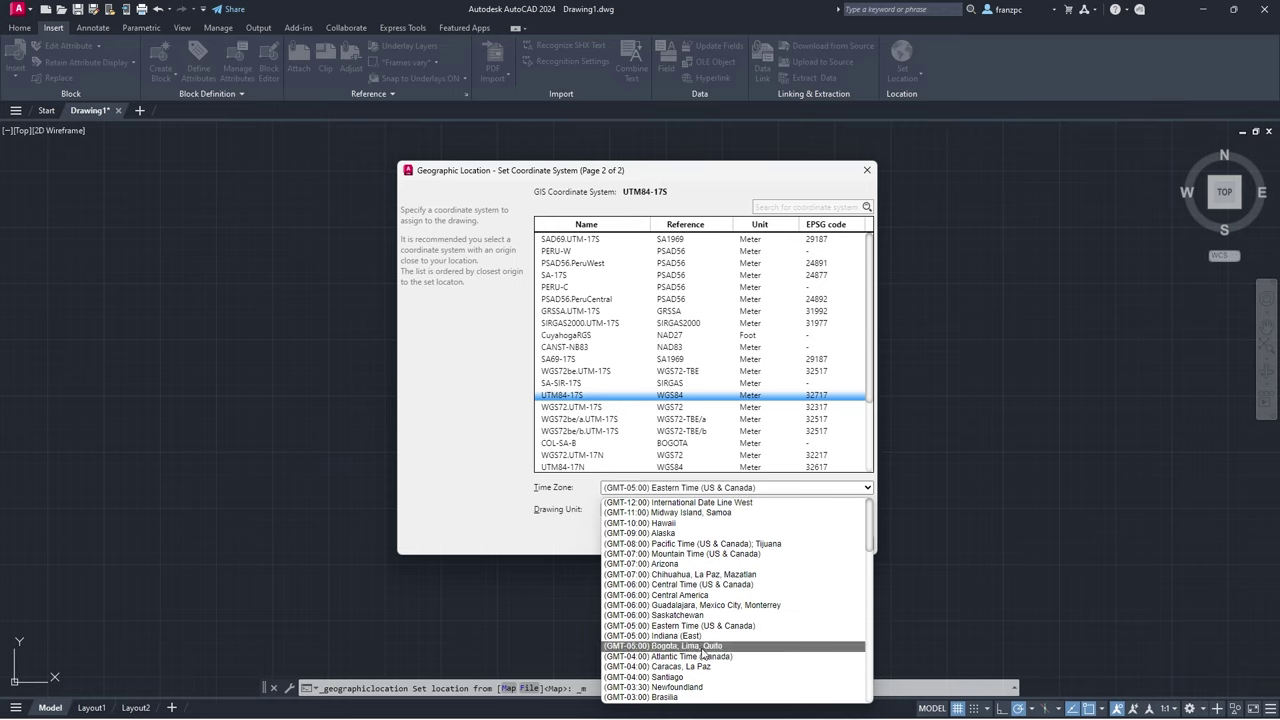
{"action": "left_click", "coordinate": [731, 648]}
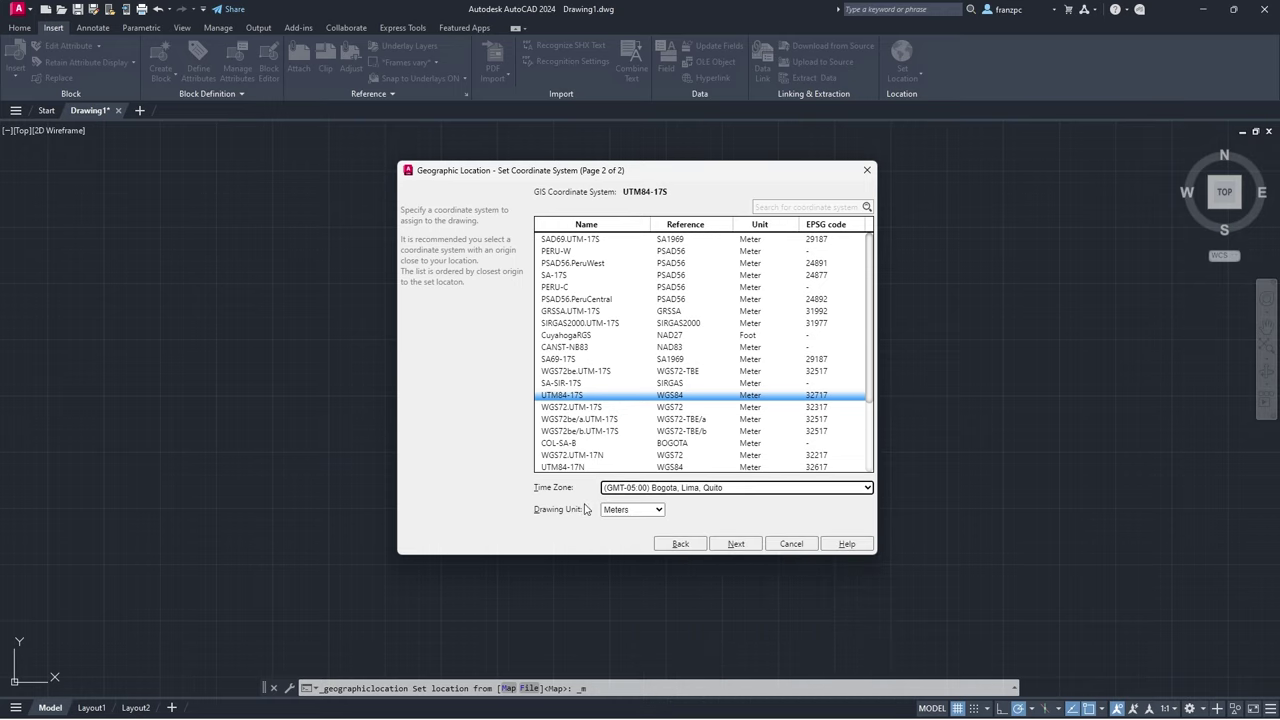
{"action": "left_click", "coordinate": [736, 544]}
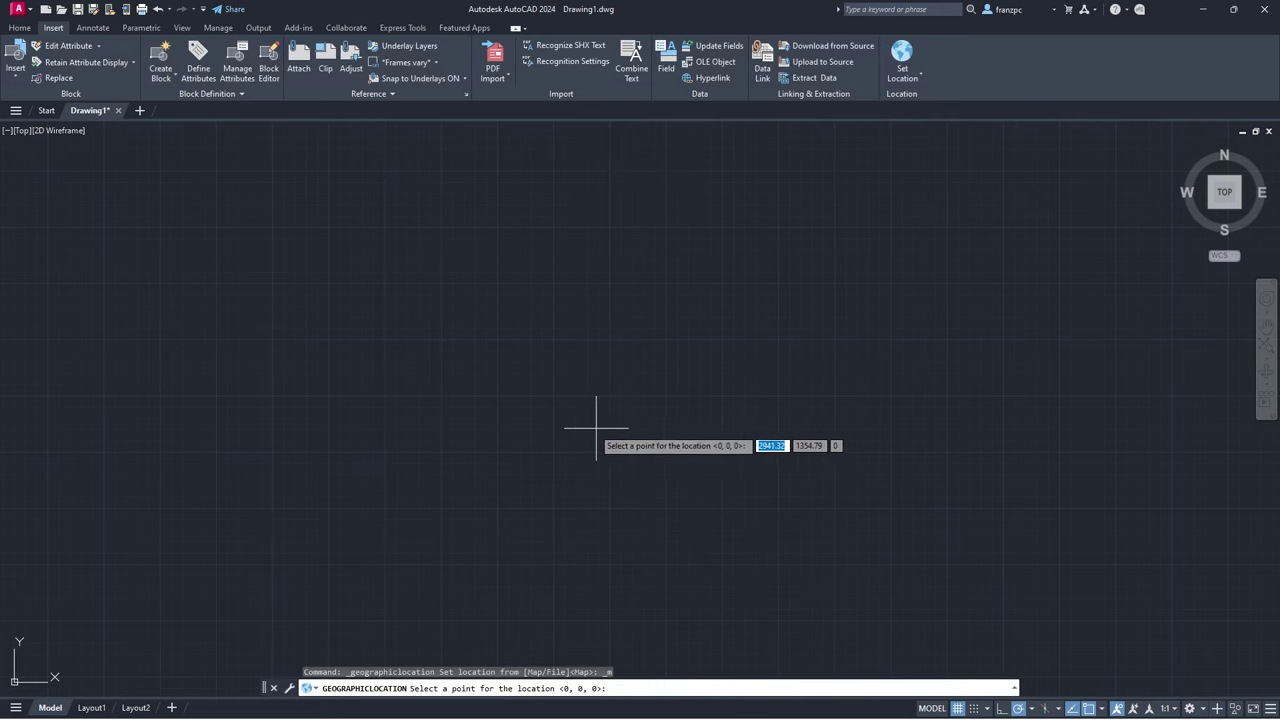
- Place the geolocation point in the drawing and set north straight up at 90°
{"action": "left_click", "coordinate": [589, 428]}
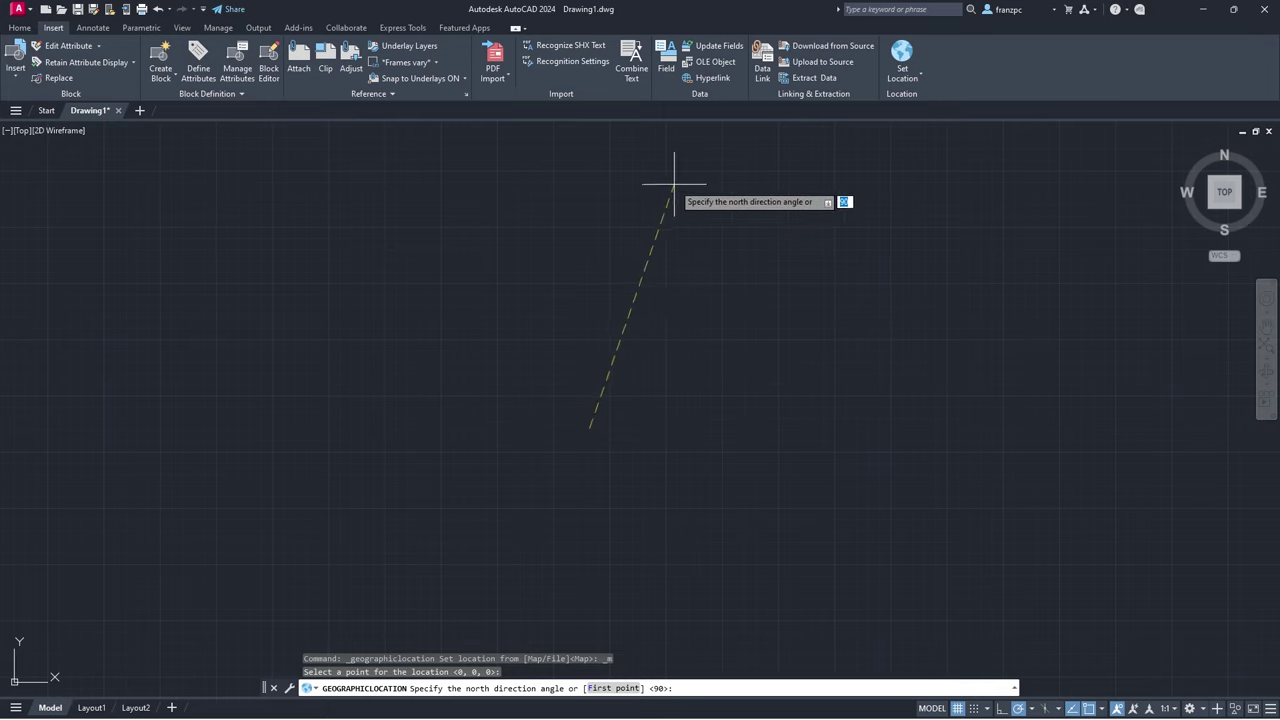
{"action": "left_click", "coordinate": [589, 177]}
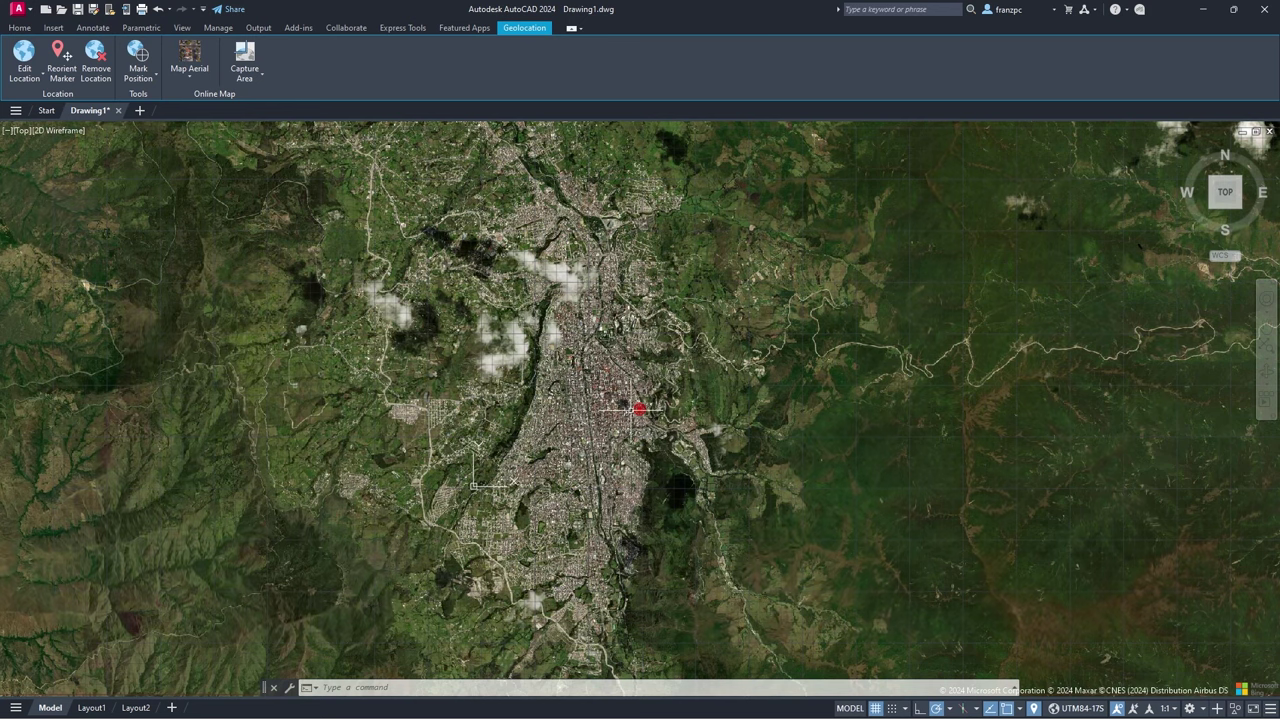
- Switch off the grid and zoom in on the stadium beside the location marker
{"action": "scroll", "coordinate": [630, 412], "scroll_direction": "up", "scroll_amount": 5}
{"action": "scroll", "coordinate": [651, 416], "scroll_direction": "up", "scroll_amount": 5}
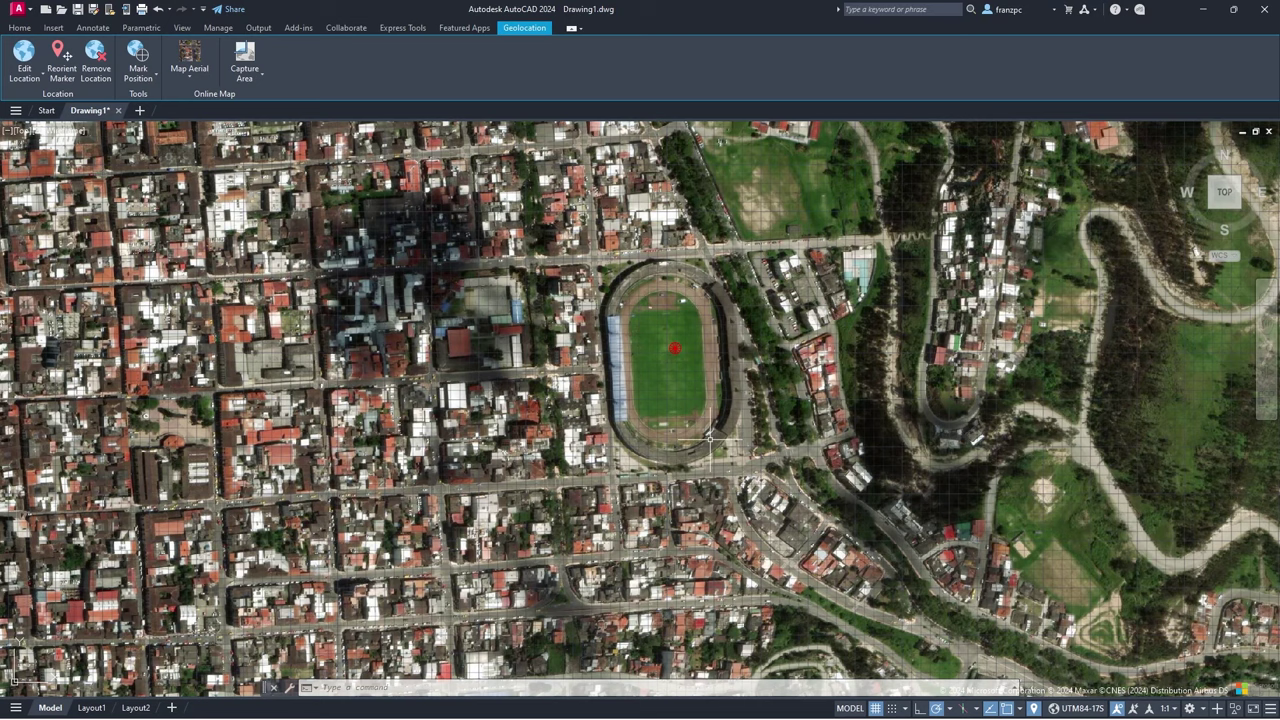
{"action": "left_click", "coordinate": [876, 708]}
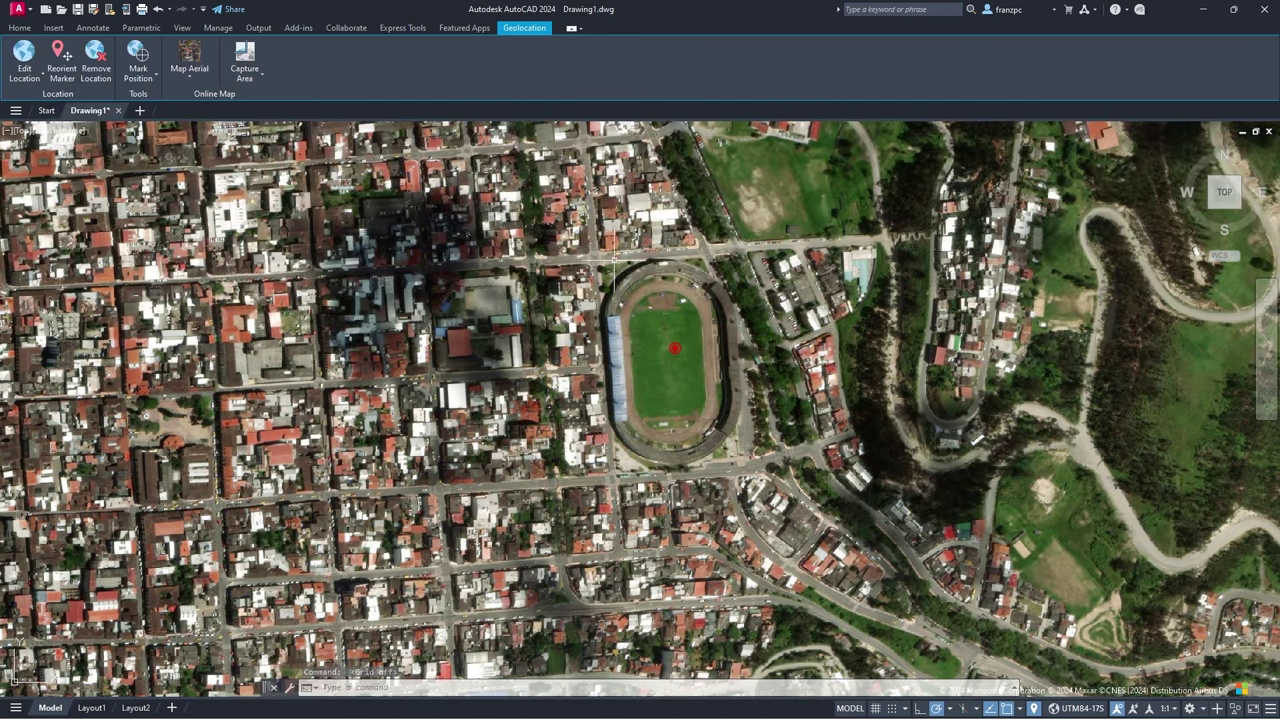
{"action": "scroll", "coordinate": [614, 260], "scroll_direction": "up", "scroll_amount": 2}
{"action": "scroll", "coordinate": [614, 260], "scroll_direction": "up", "scroll_amount": 2}
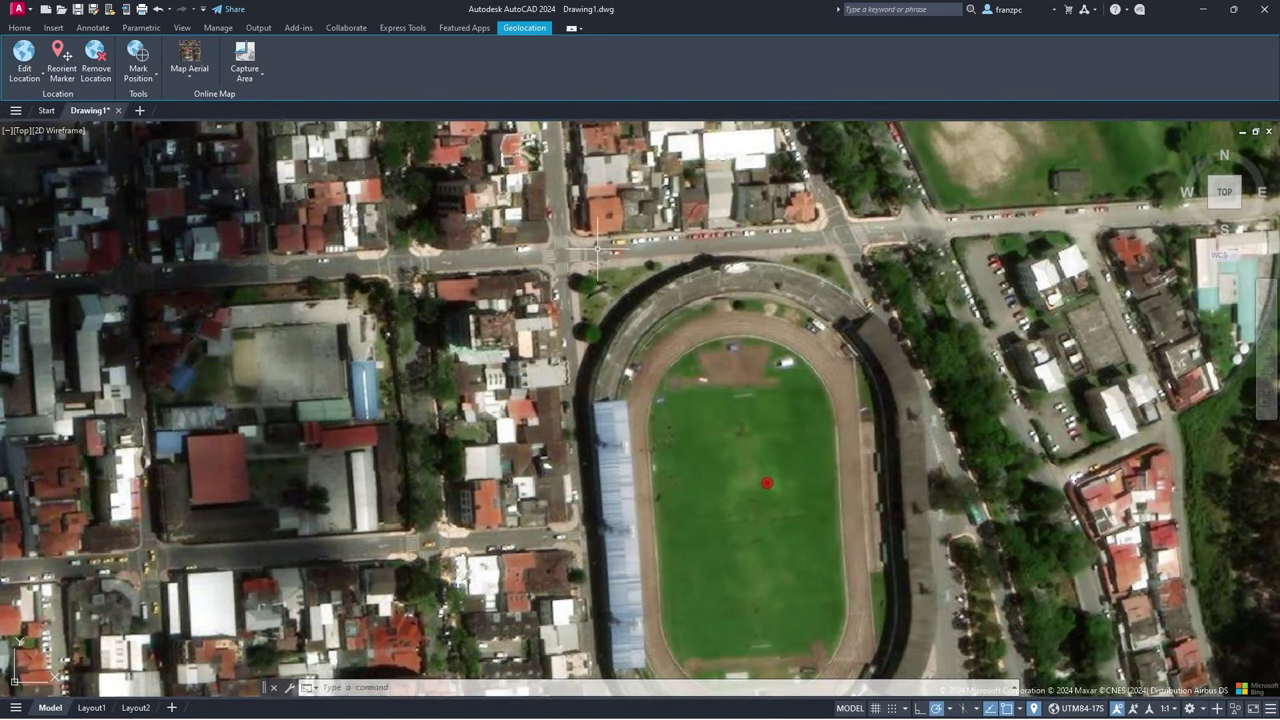
- Measure the street between the two intersections north of the stadium with DIST: 113.00 m
{"action": "type", "text": "dist"}
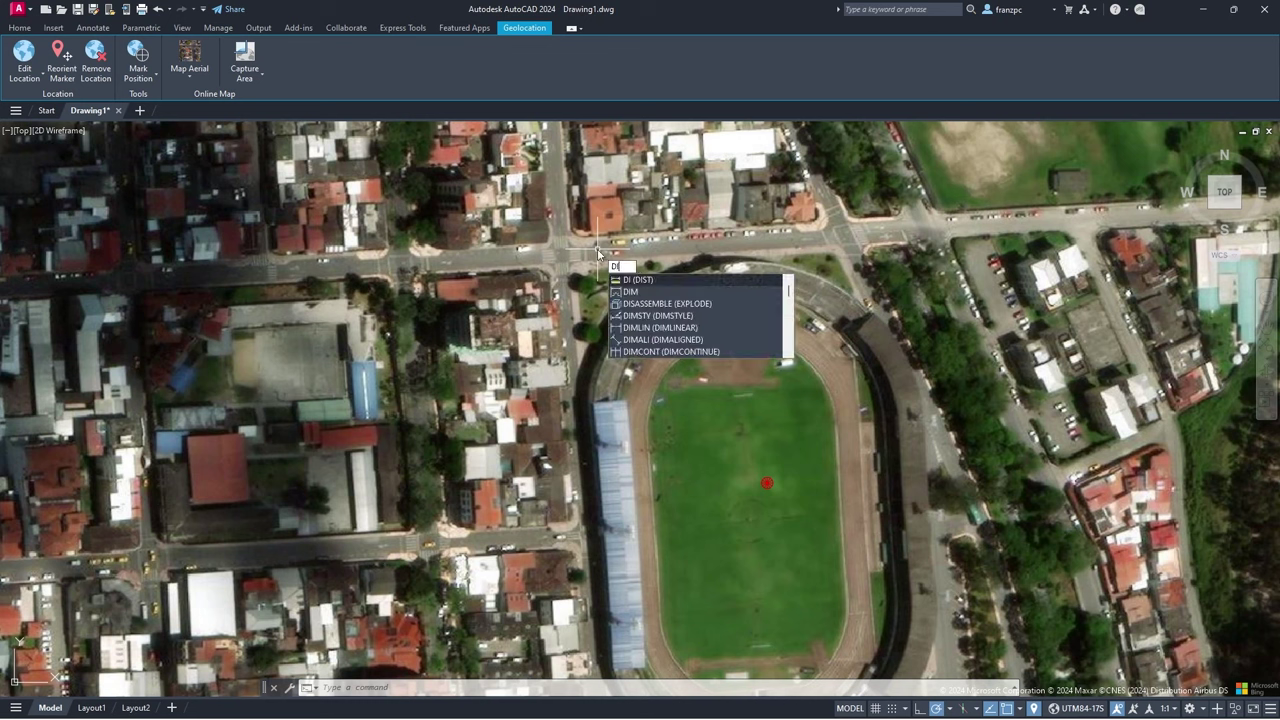
{"action": "key", "text": "Return"}
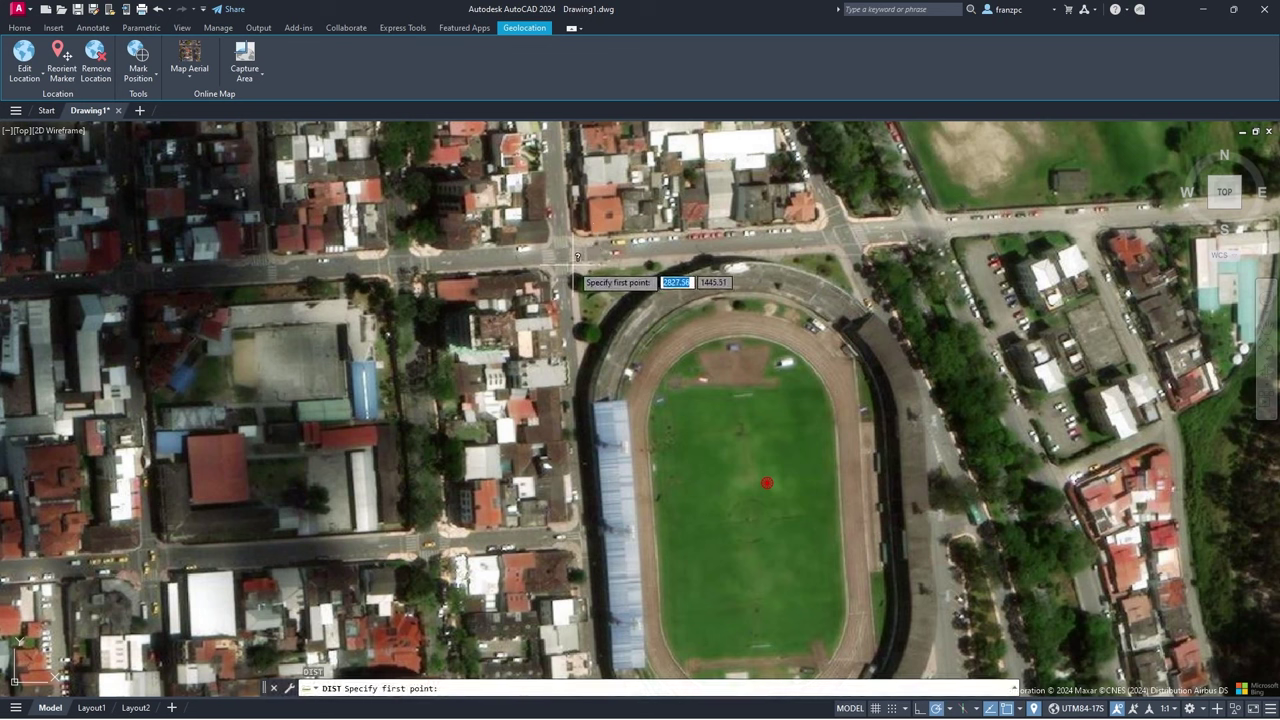
{"action": "left_click", "coordinate": [578, 265]}
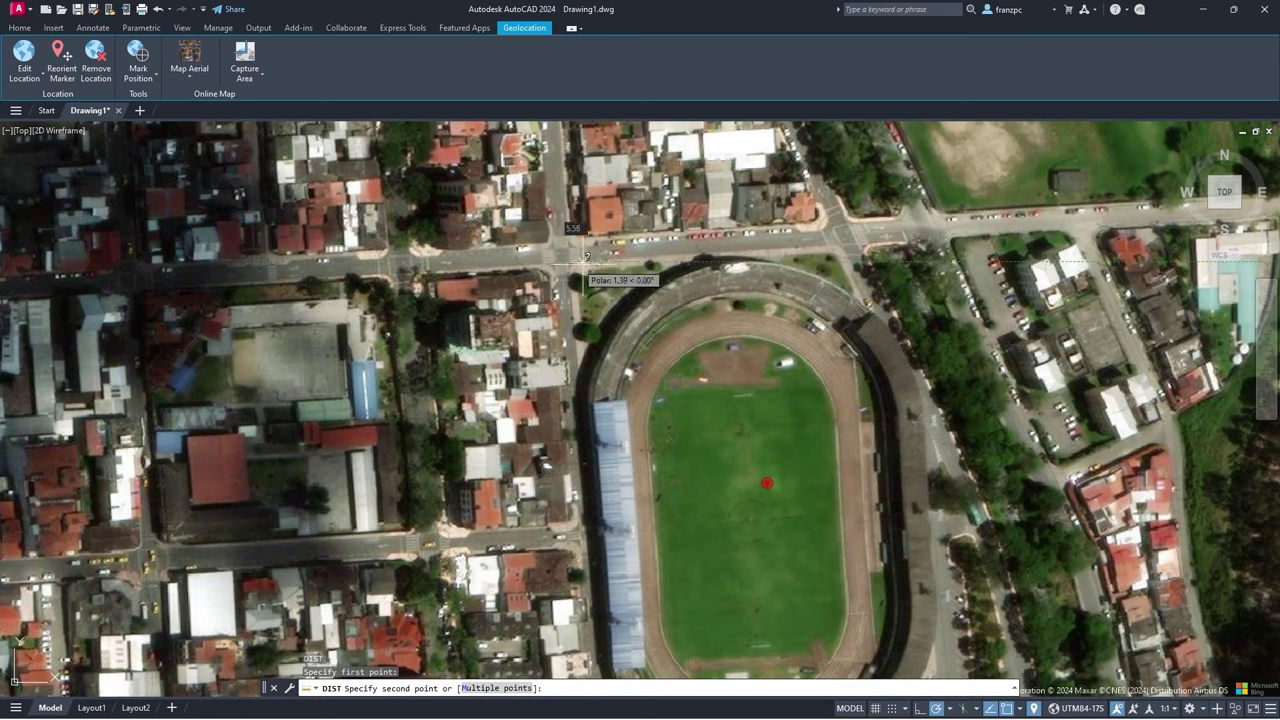
{"action": "left_click", "coordinate": [843, 245]}
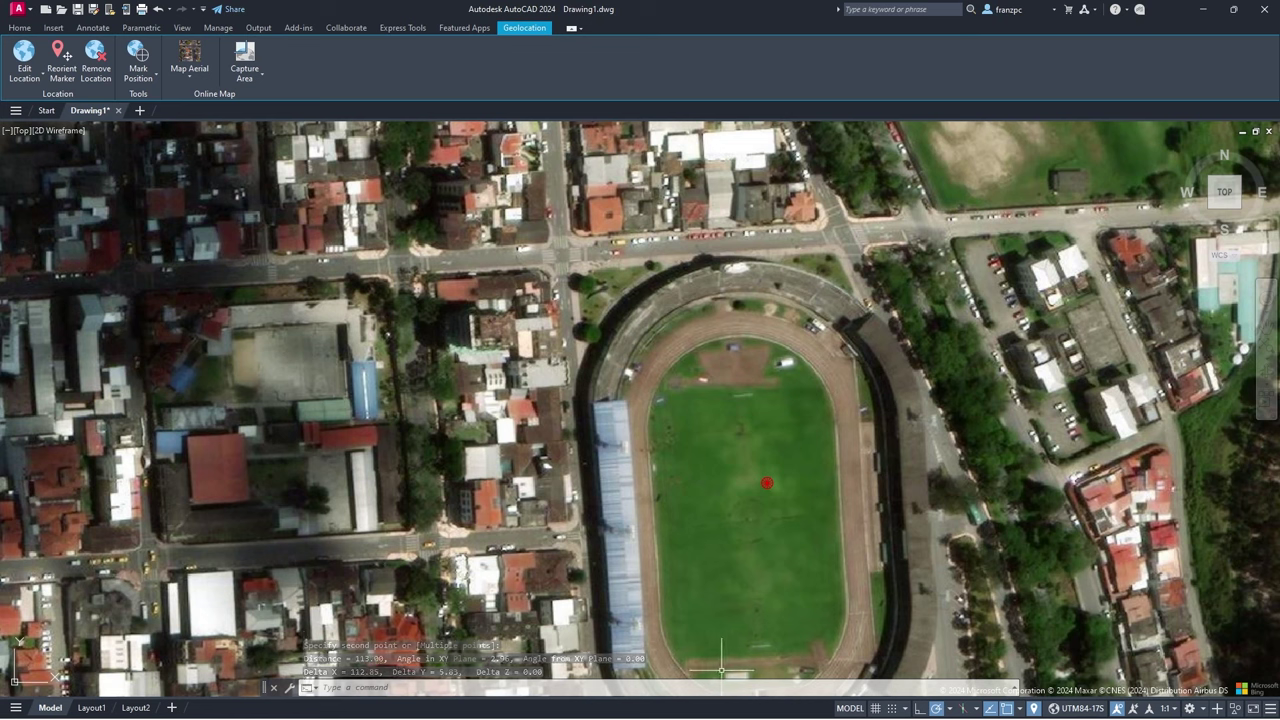
{"action": "key", "text": "F2"}
{"action": "left_click_drag", "start_coordinate": [300, 662], "coordinate": [390, 662]}
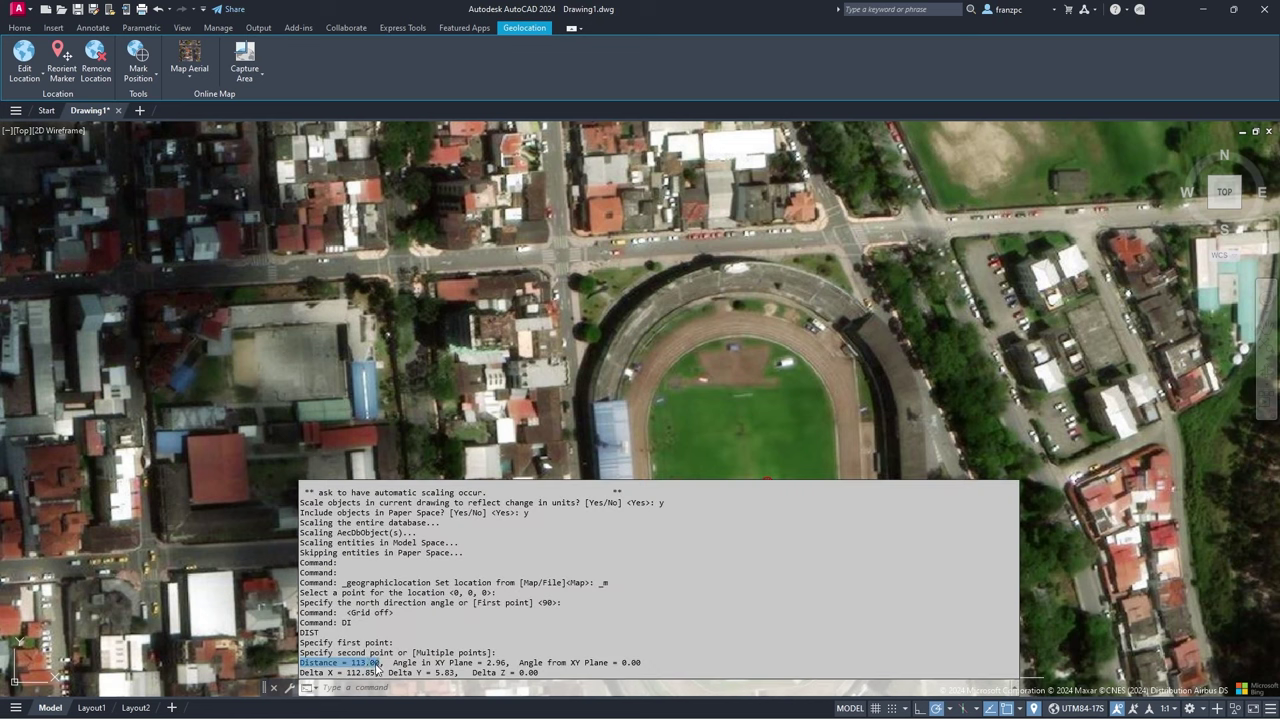
{"action": "key", "text": "F2"}
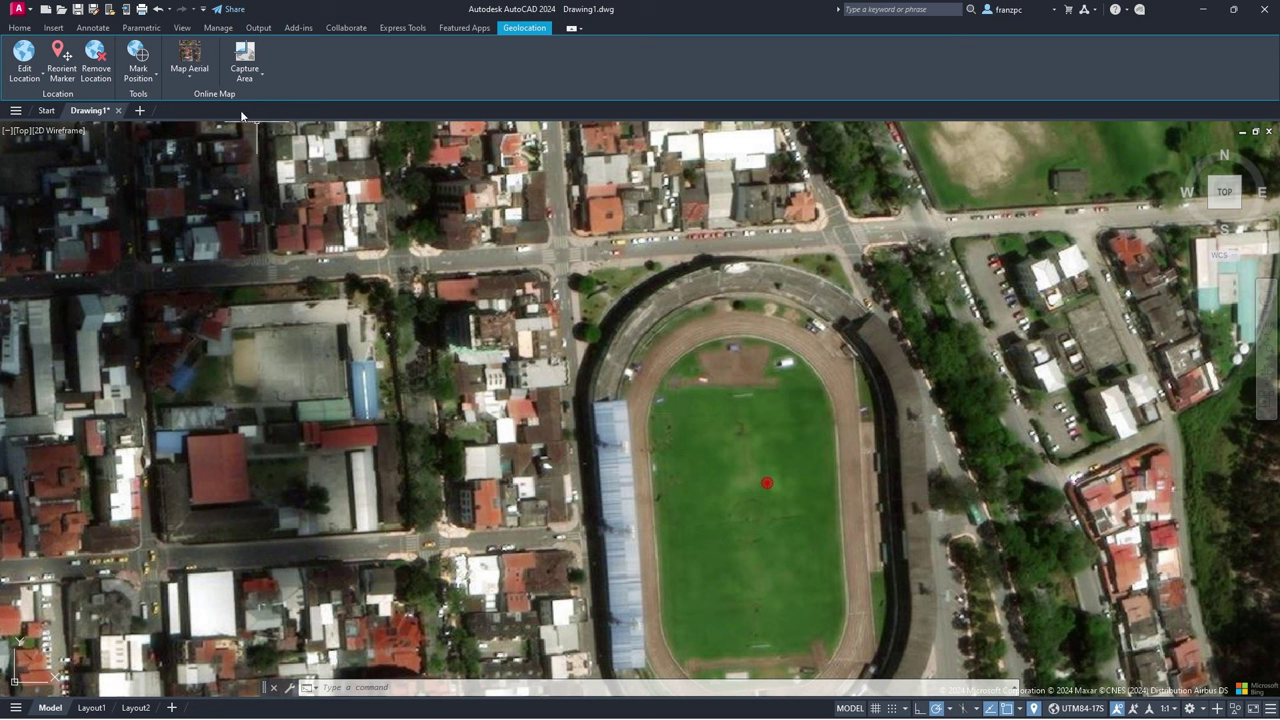
- Switch the online map from aerial imagery to Map Road and zoom out
{"action": "left_click", "coordinate": [188, 82]}
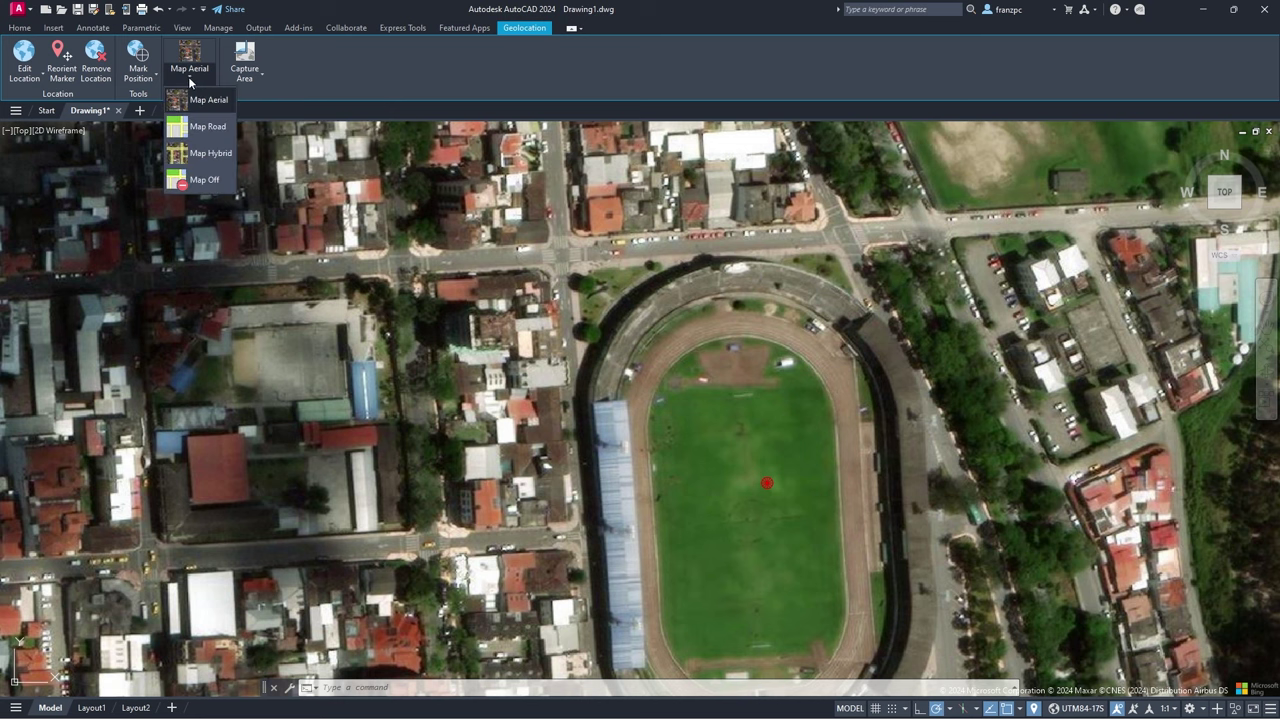
{"action": "left_click", "coordinate": [193, 130]}
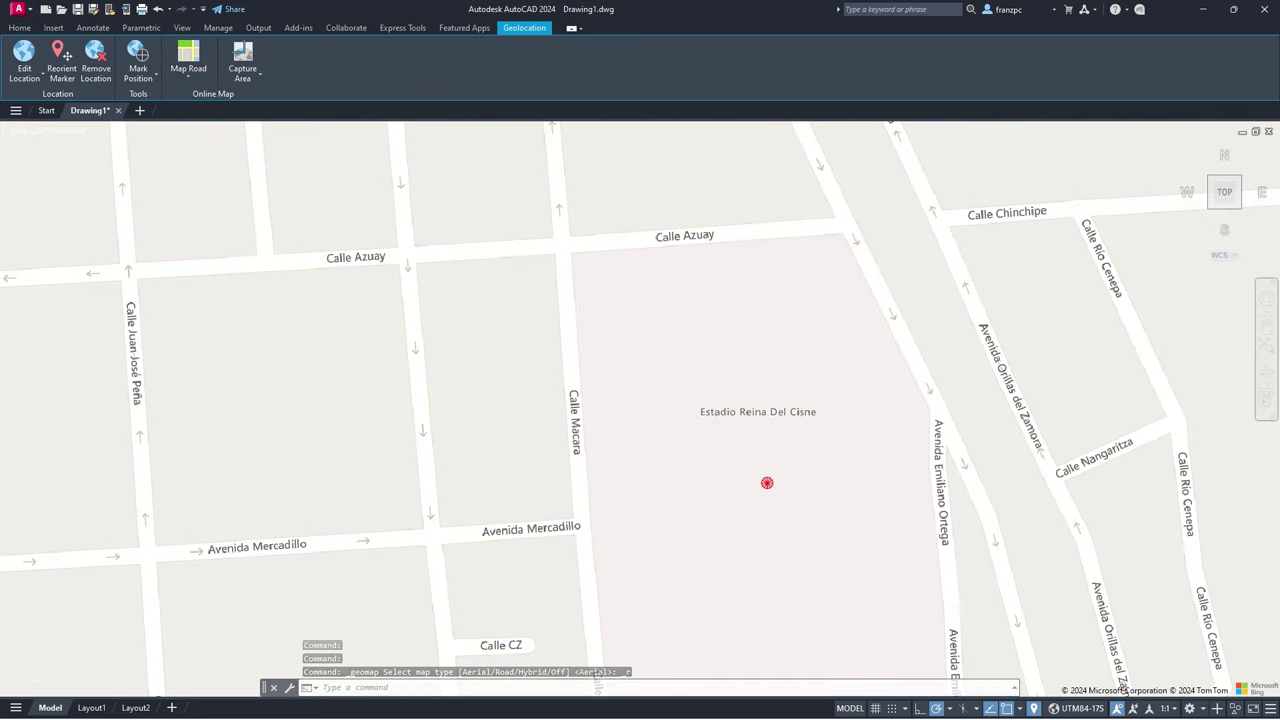
{"action": "scroll", "coordinate": [654, 371], "scroll_direction": "down", "scroll_amount": 2}
{"action": "scroll", "coordinate": [654, 371], "scroll_direction": "down", "scroll_amount": 5}
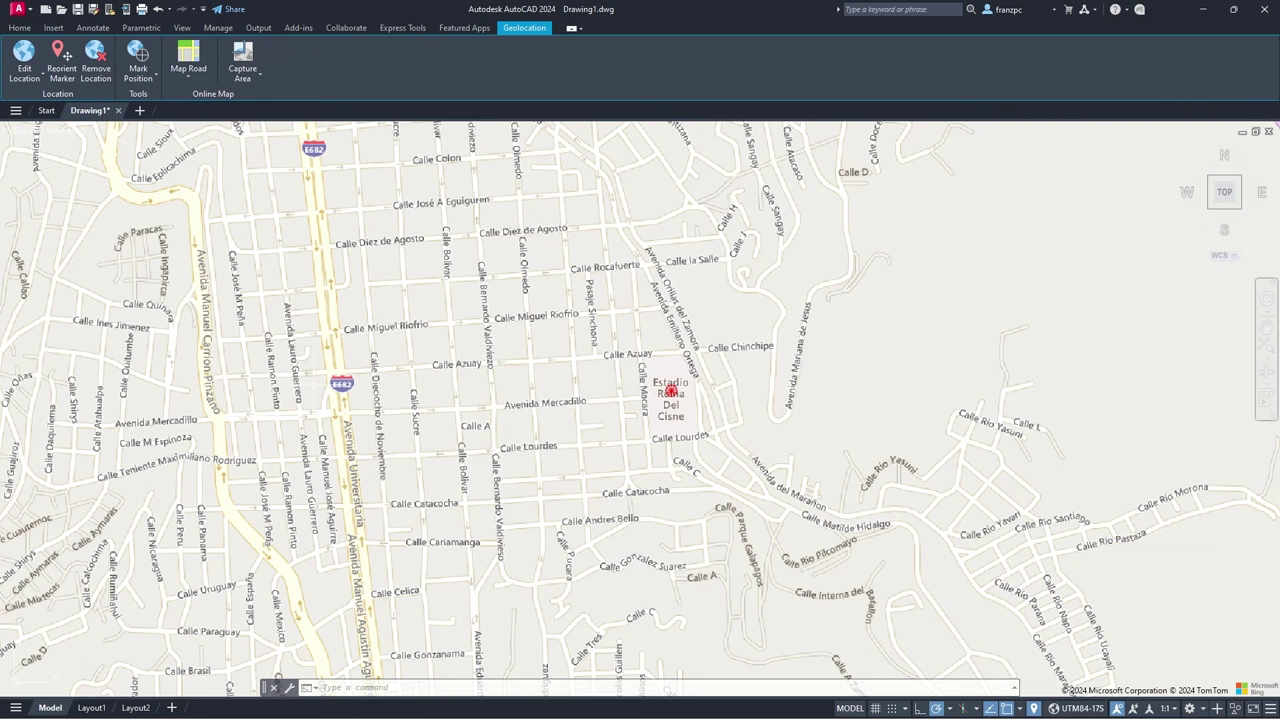
- Switch the map to Map Hybrid with street names and zoom back in
{"action": "left_click", "coordinate": [188, 77]}
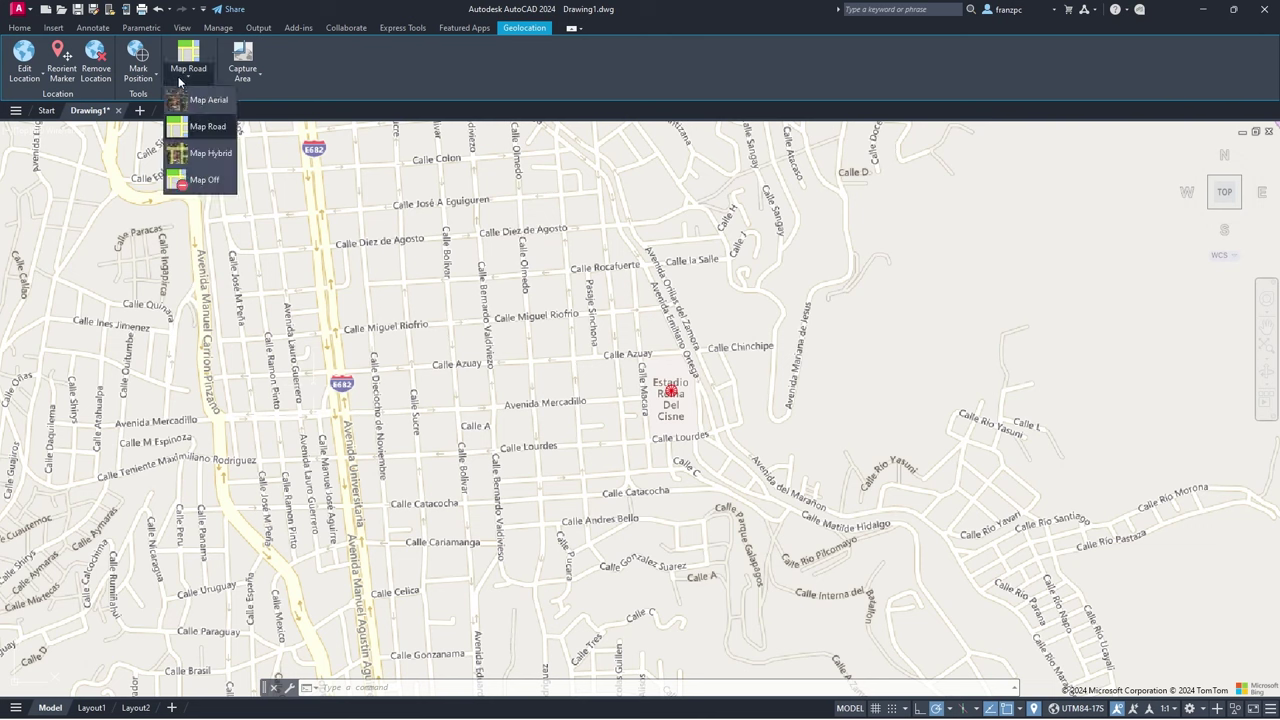
{"action": "left_click", "coordinate": [210, 155]}
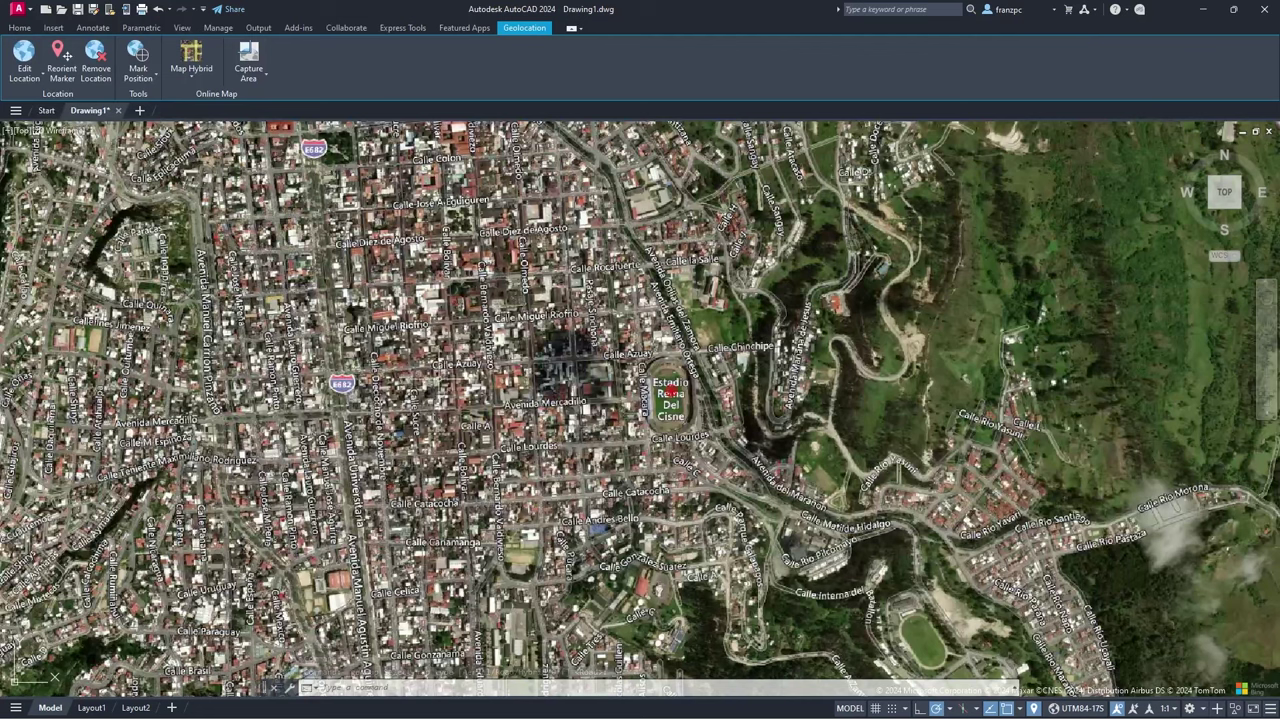
{"action": "scroll", "coordinate": [388, 288], "scroll_direction": "up", "scroll_amount": 3}
{"action": "scroll", "coordinate": [388, 288], "scroll_direction": "up", "scroll_amount": 2}
{"action": "scroll", "coordinate": [388, 288], "scroll_direction": "up", "scroll_amount": 2}
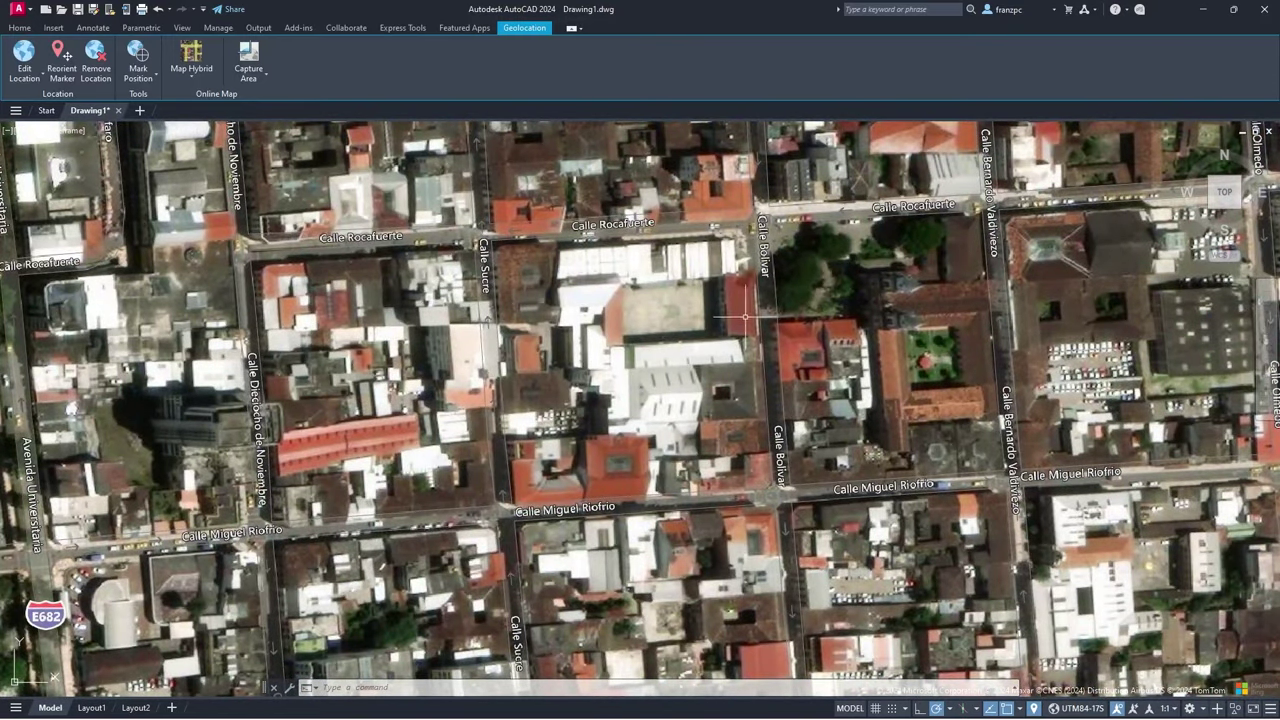
- Measure the four-corner lot north of Calle Miguel Riofrio with AREA: 710.92 area, 106.68 perimeter
{"action": "middle_click_drag", "start_coordinate": [888, 403], "coordinate": [822, 339]}
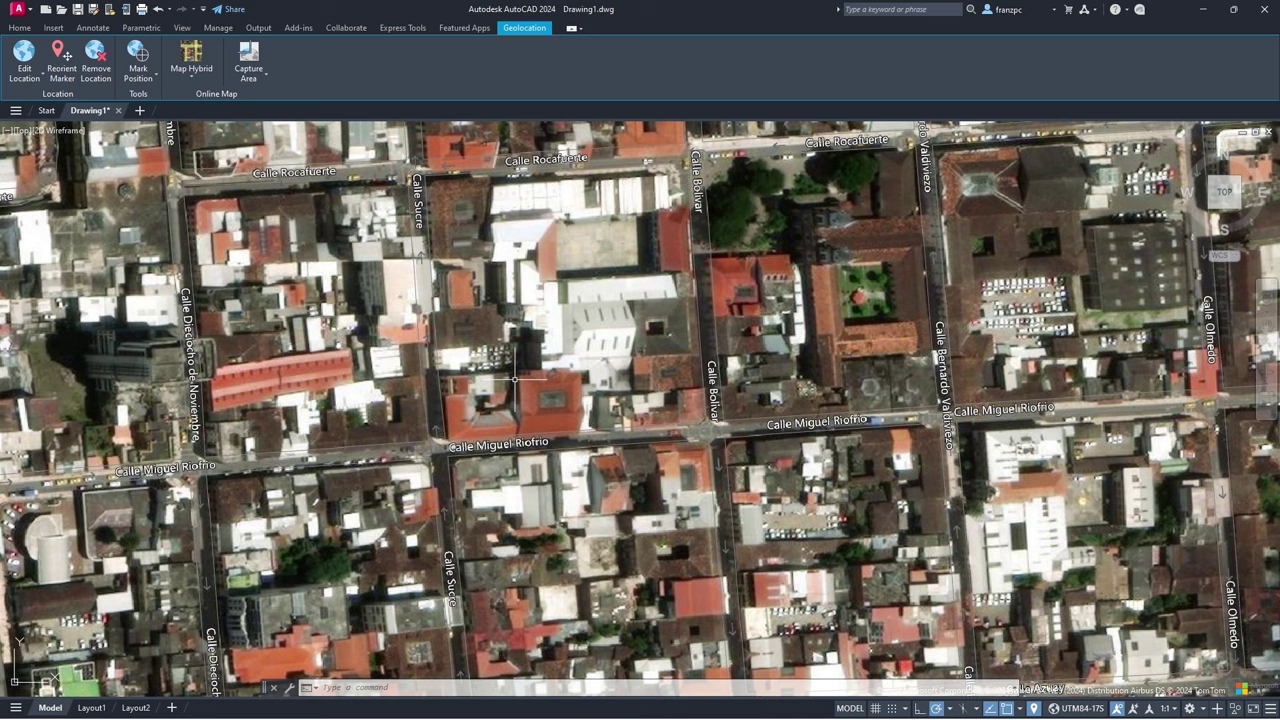
{"action": "type", "text": "area"}
{"action": "key", "text": "Return"}
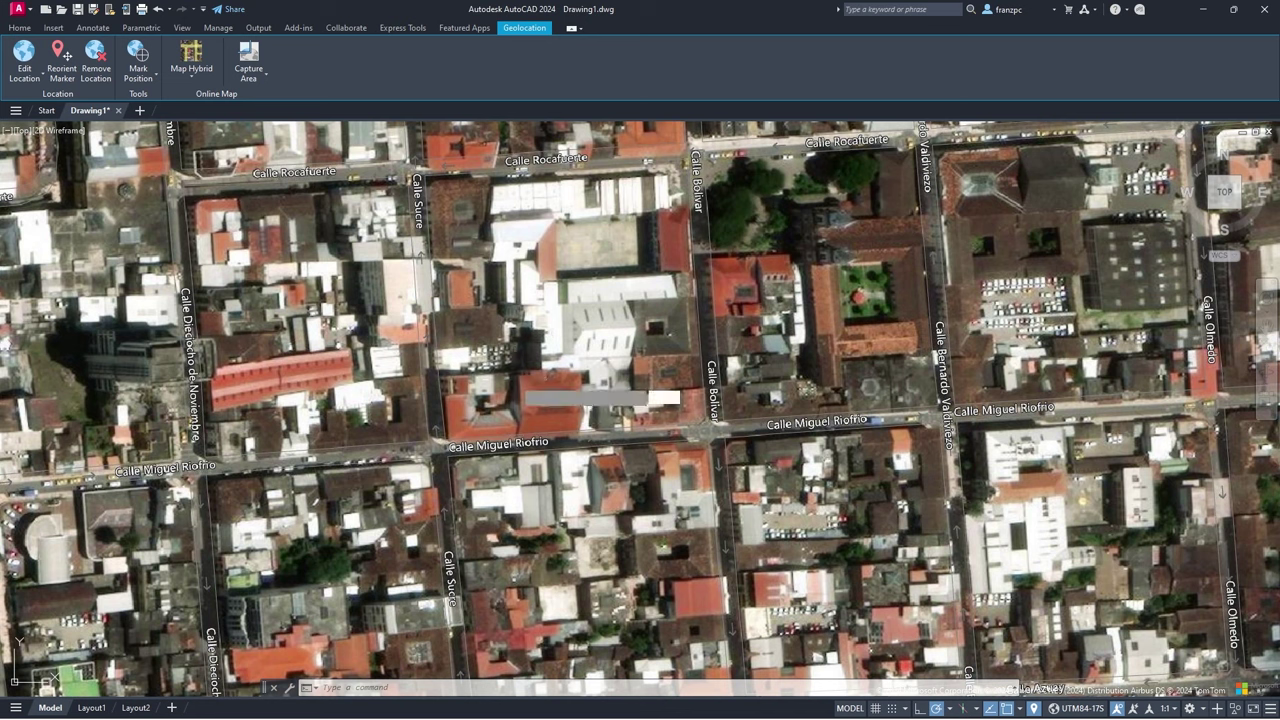
{"action": "left_click", "coordinate": [518, 371]}
{"action": "left_click", "coordinate": [582, 371]}
{"action": "left_click", "coordinate": [581, 436]}
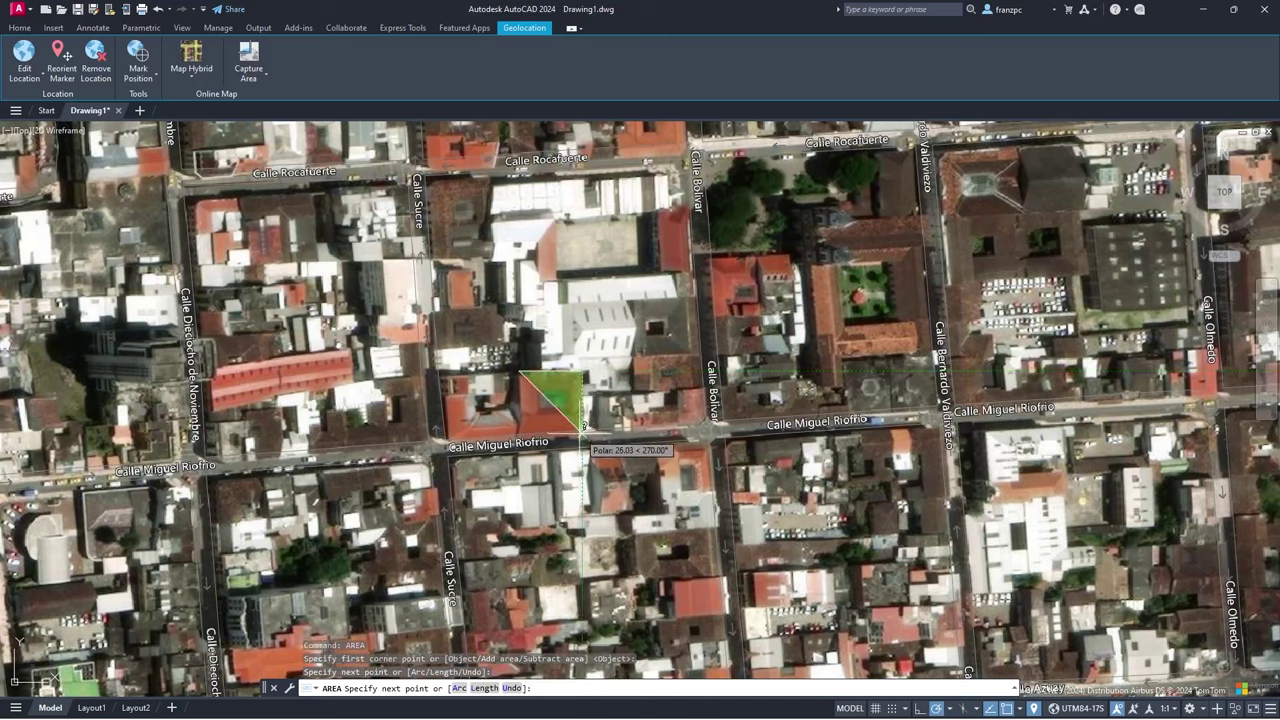
{"action": "left_click", "coordinate": [518, 436]}
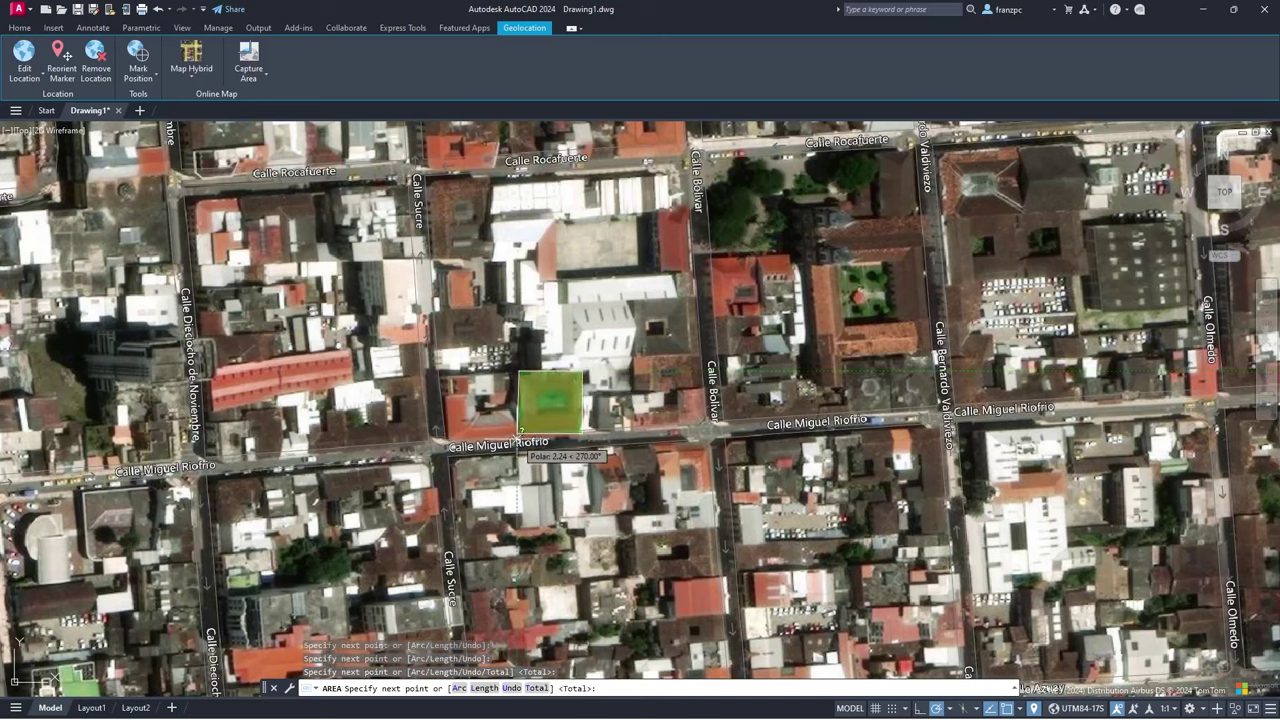
{"action": "key", "text": "Return"}
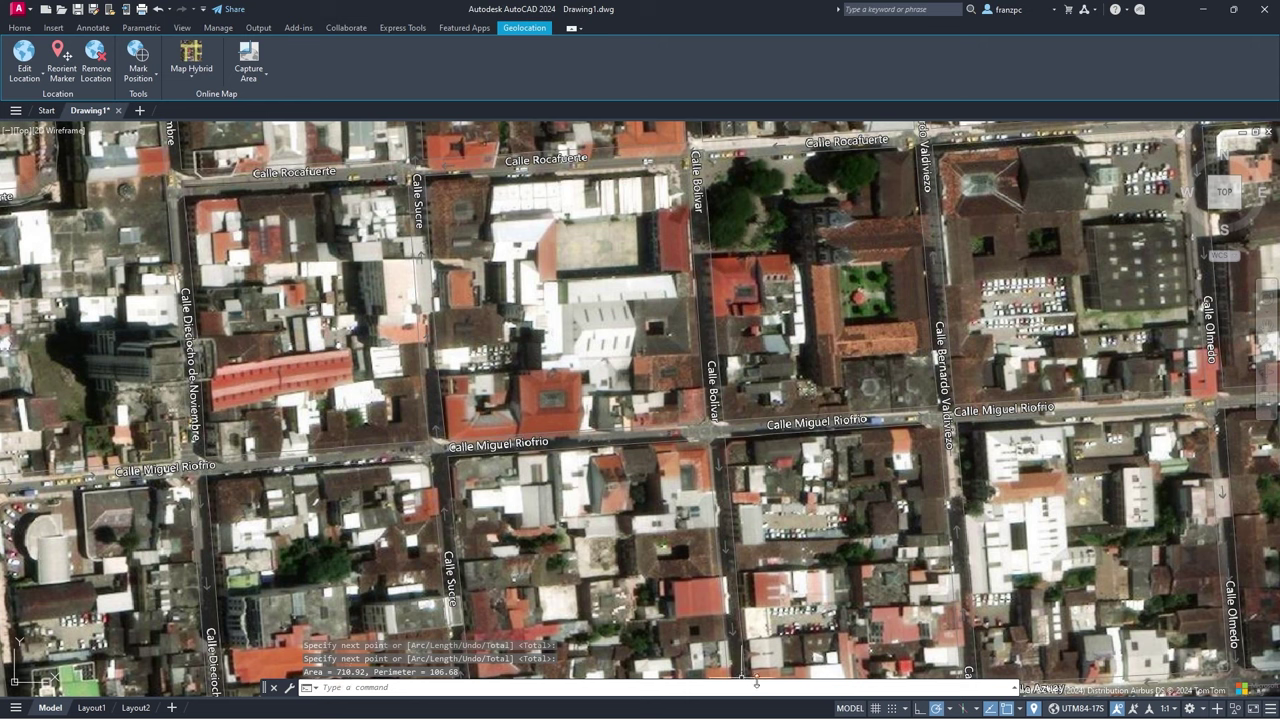
{"action": "key", "text": "F2"}
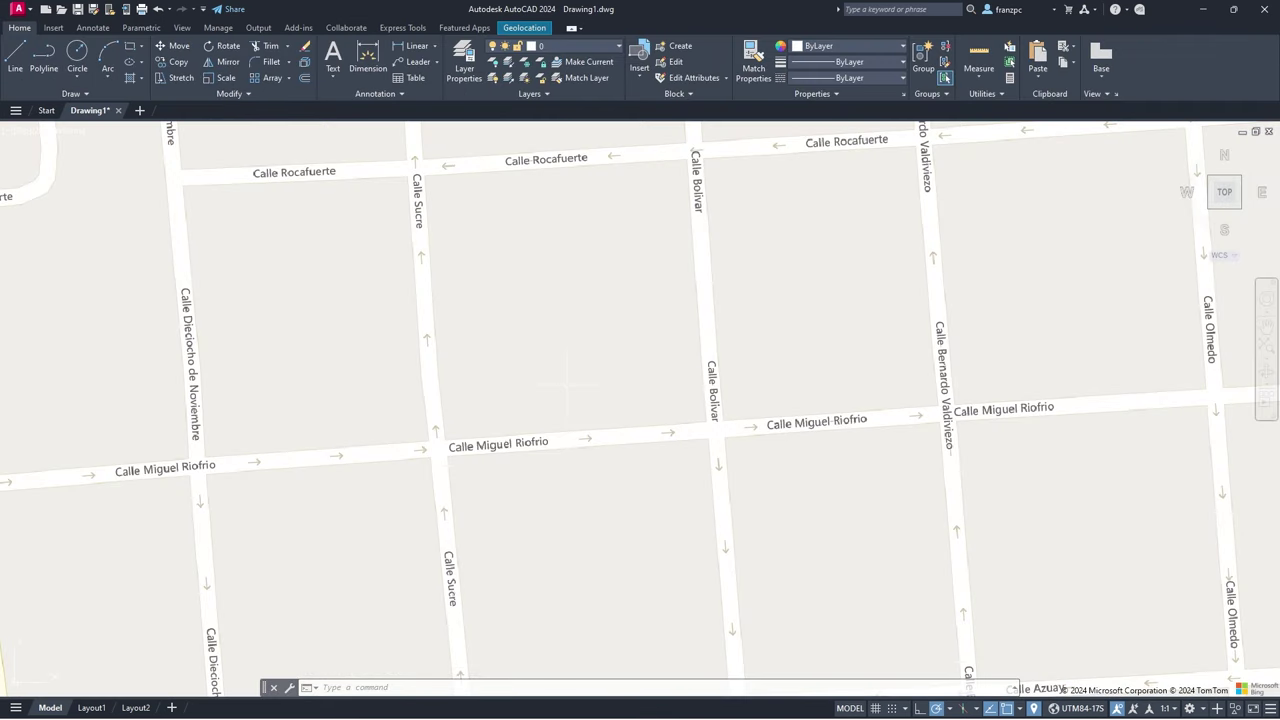
- Zoom out on the Map Road view to show street names around Estadio Reina del Cisne
{"action": "scroll", "coordinate": [567, 385], "scroll_direction": "down", "scroll_amount": 10}
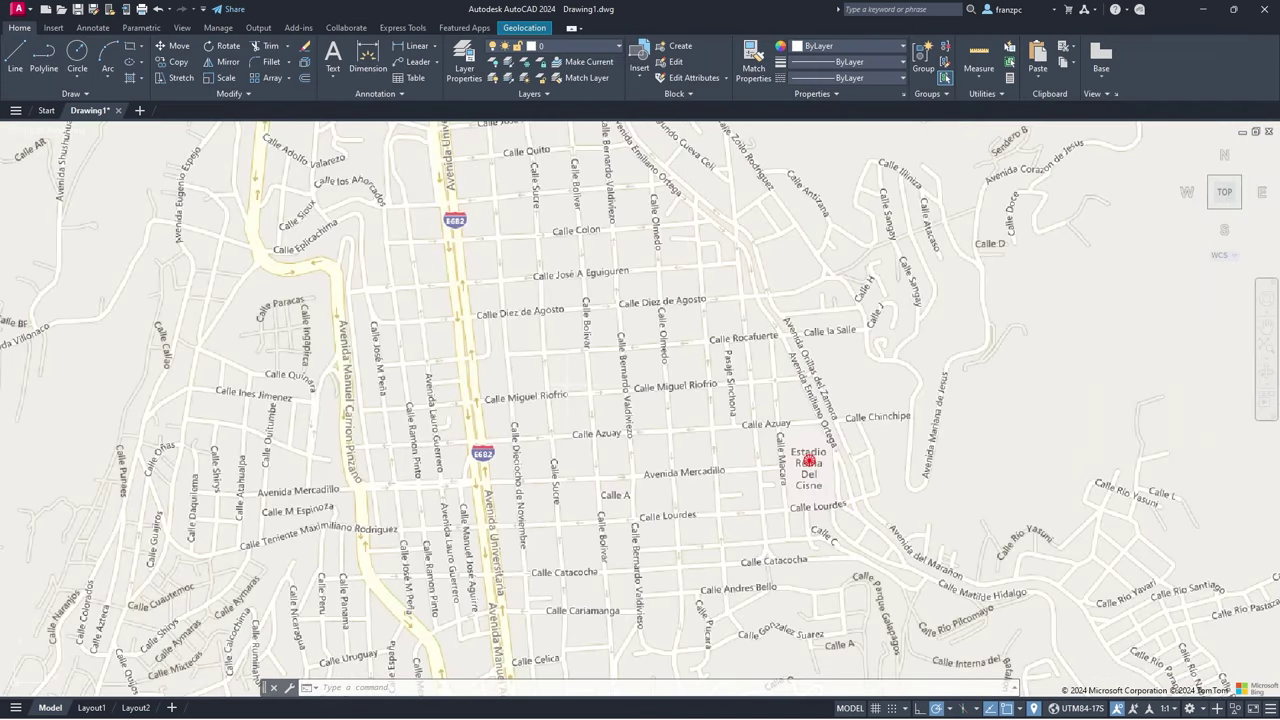